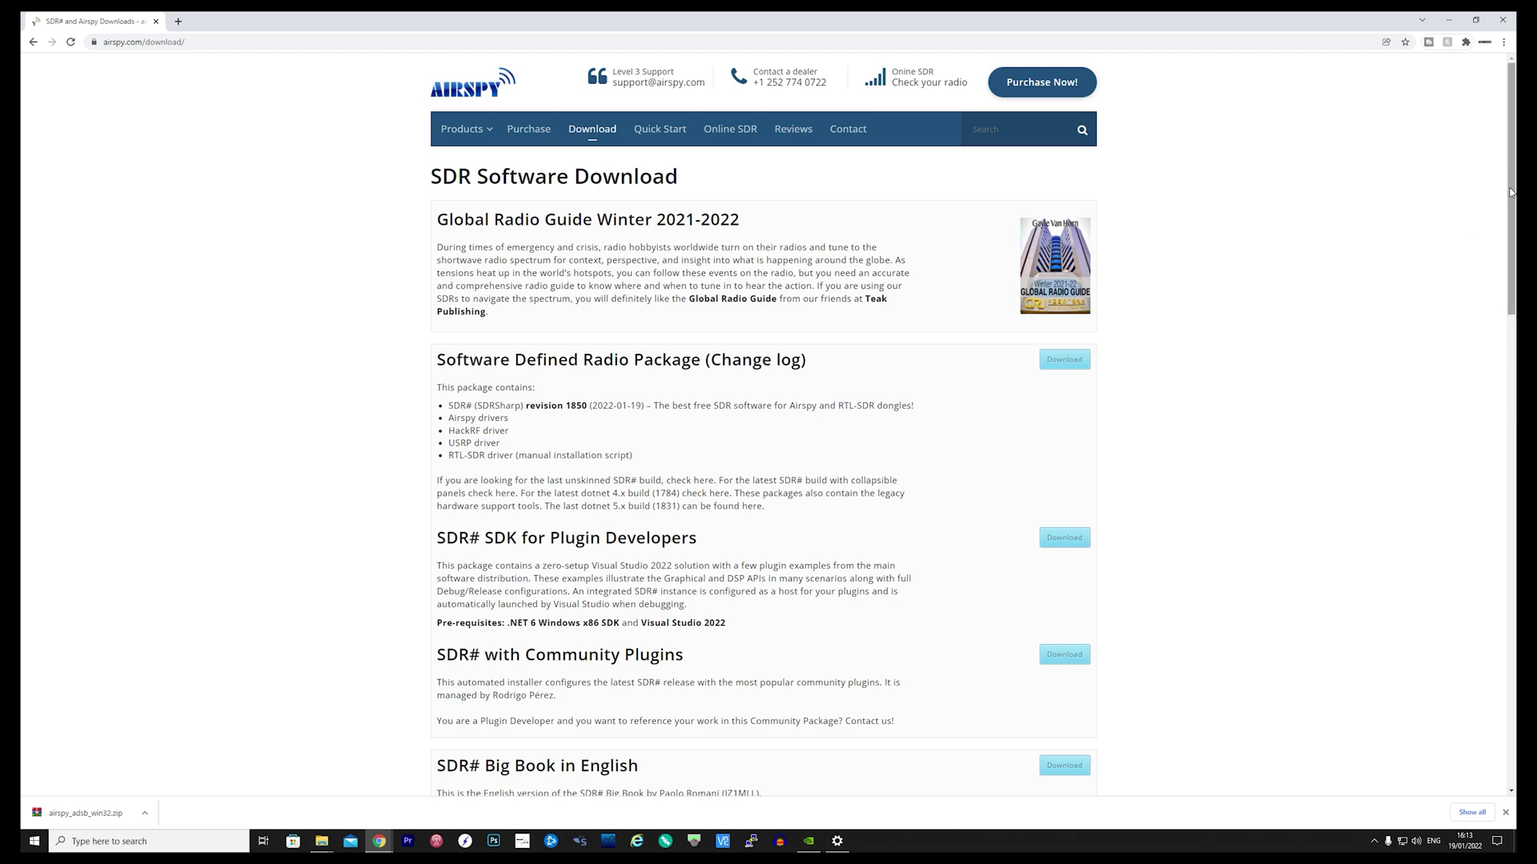
# Scroll to the 'ADS-B SPY – ADSB decoder for Windows' entry and highlight its heading.
pyautogui.moveTo(1511, 193); pyautogui.dragTo(1492, 540)
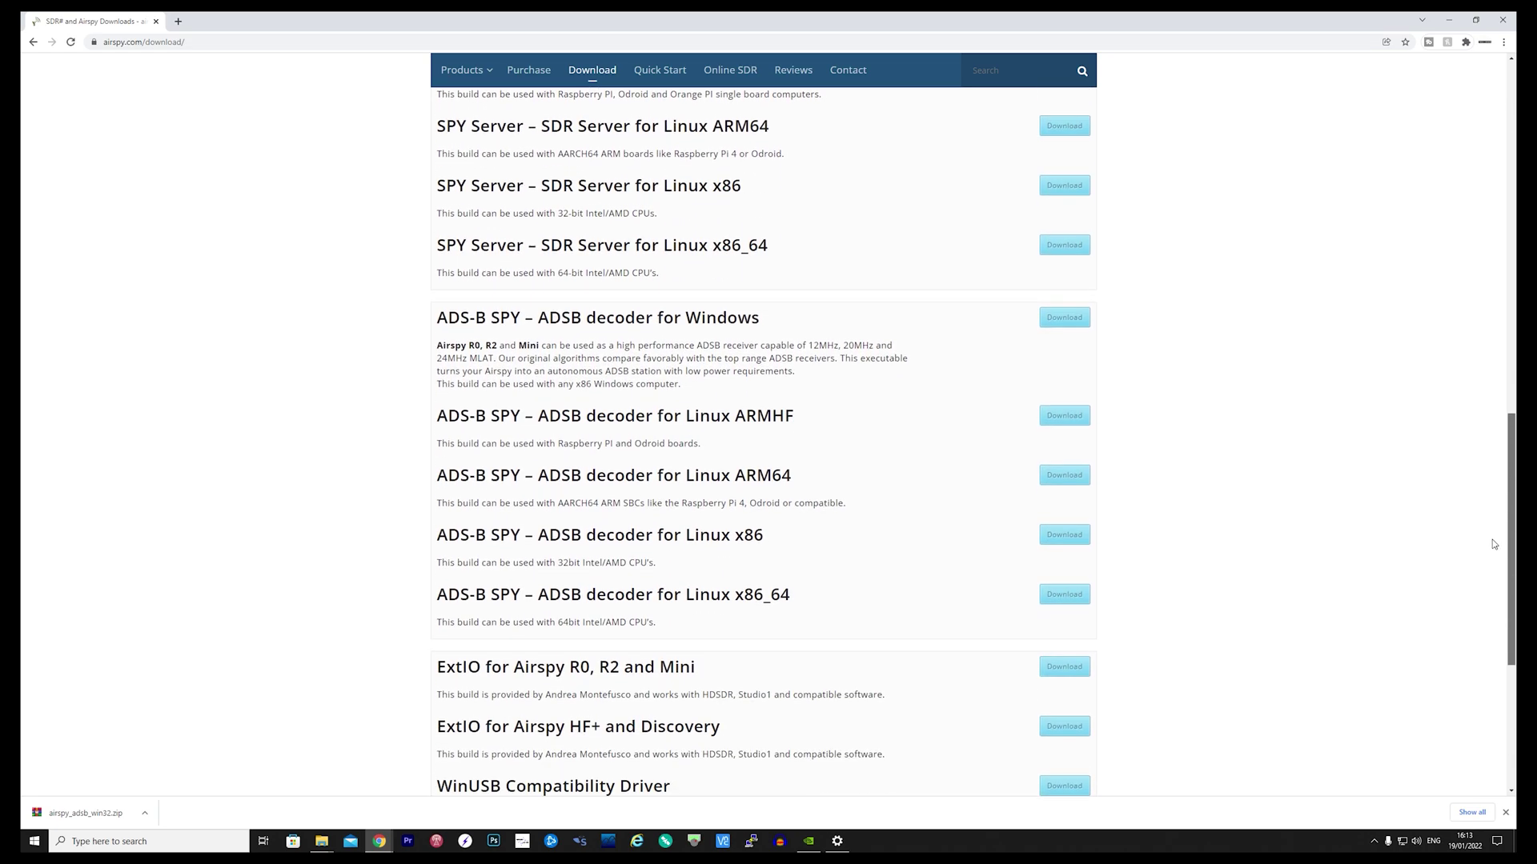
pyautogui.moveTo(438, 315); pyautogui.dragTo(646, 462)
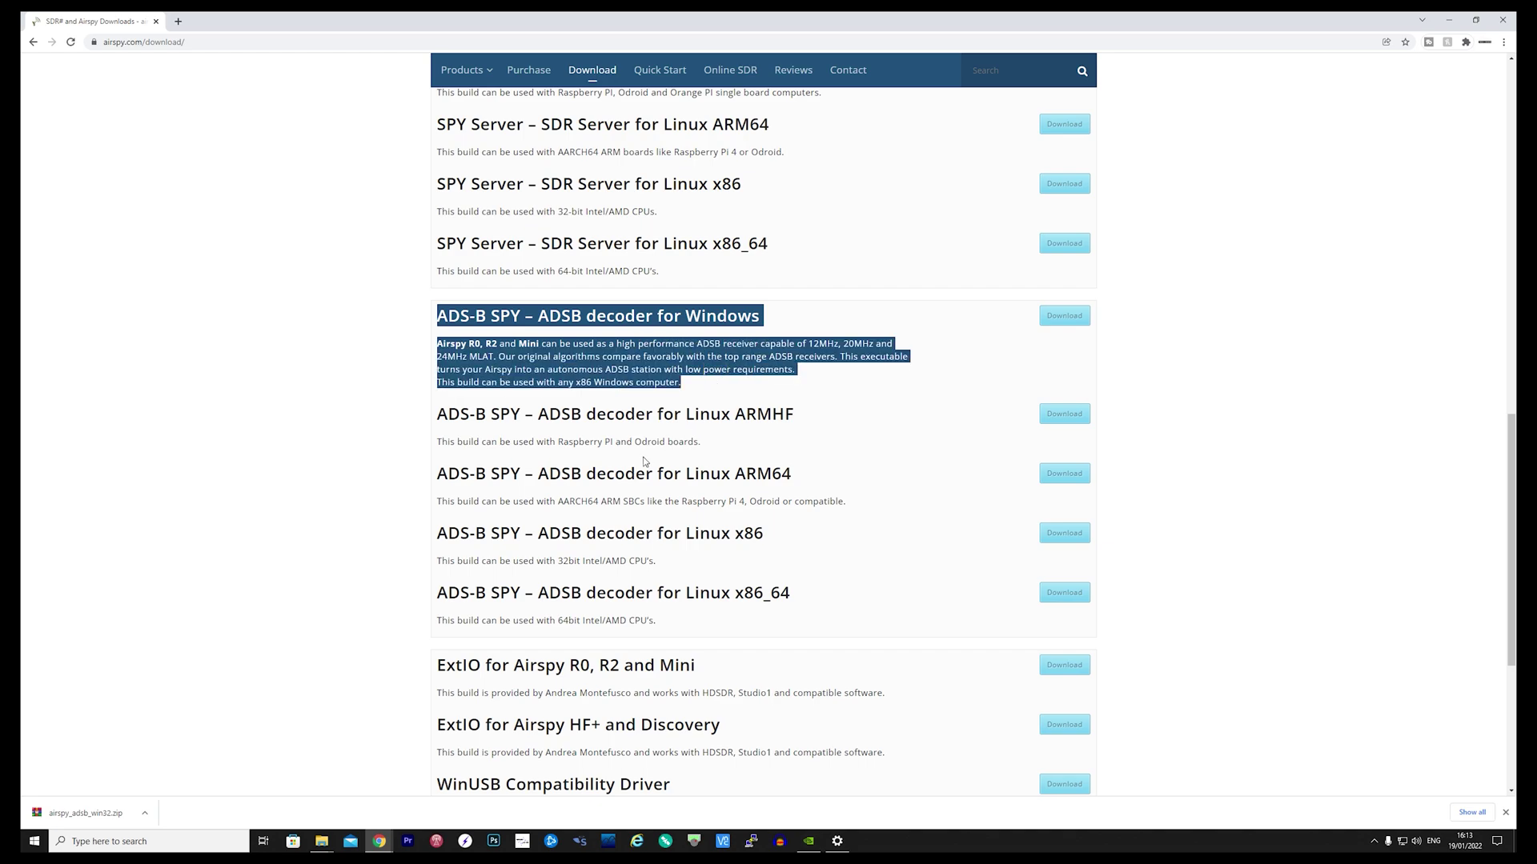
# Download airspy_adsb_win32.zip, the ADS-B SPY decoder package for Windows.
pyautogui.click(647, 461)
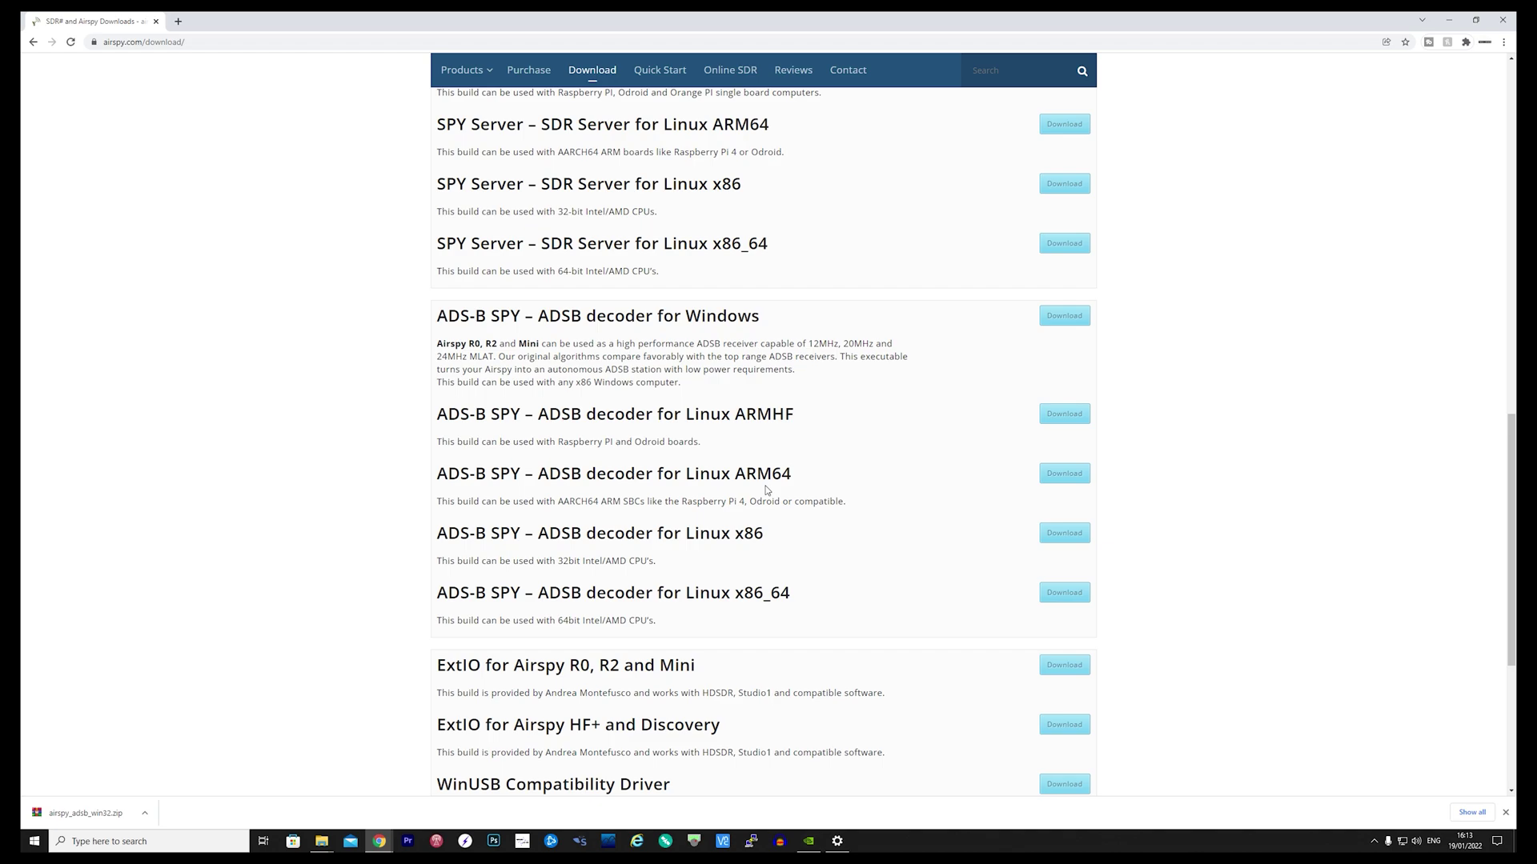
pyautogui.scroll(1, 765, 489)
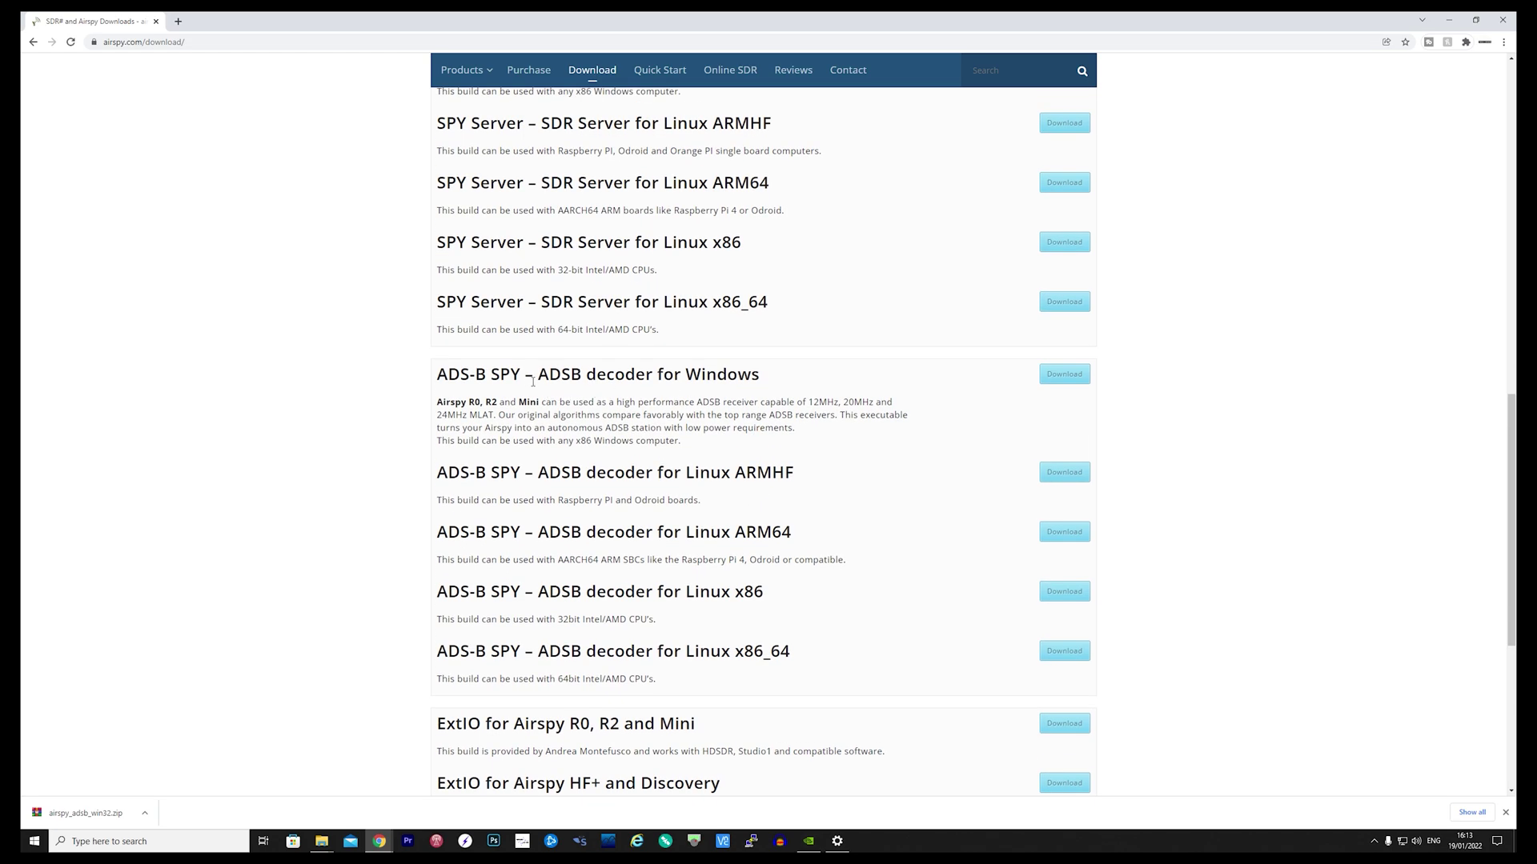
pyautogui.click(1073, 384)
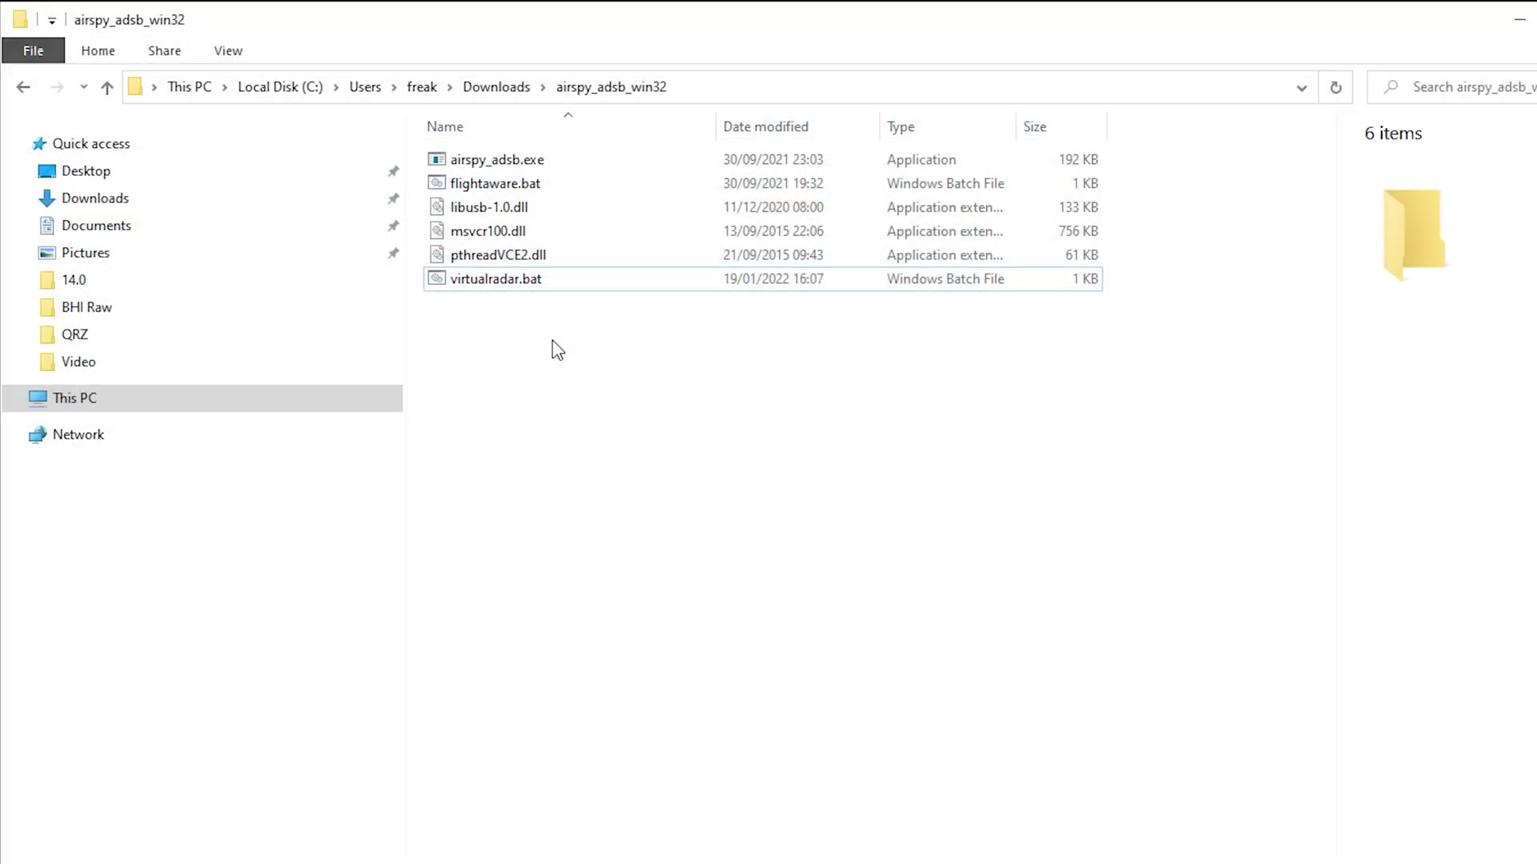
# Review airspy_adsb.exe, flightaware.bat and virtualradar.bat, then run virtualradar.bat to start the decoder.
pyautogui.click(523, 157)
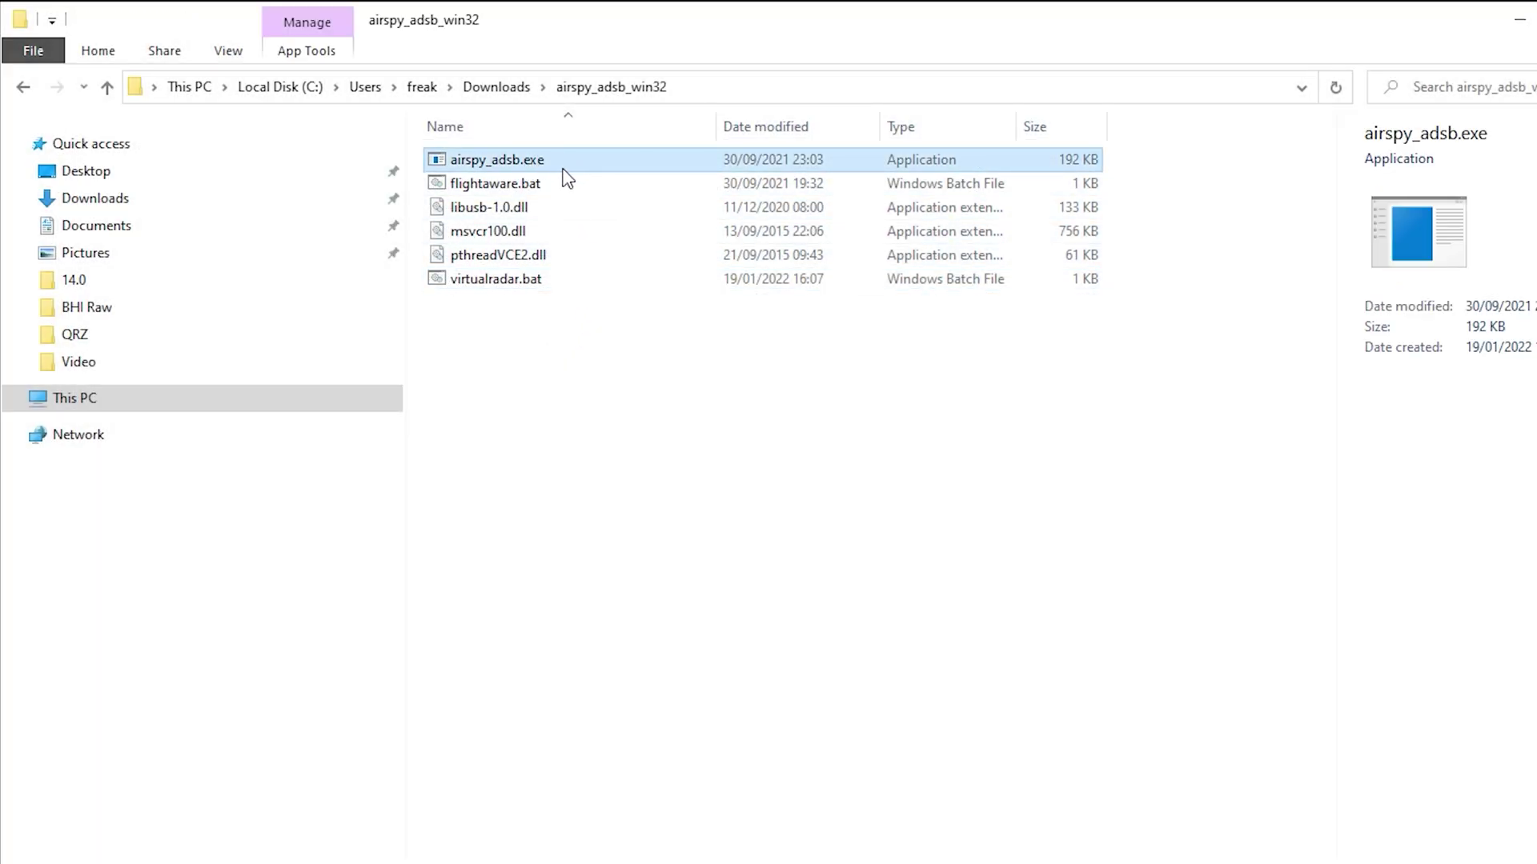
pyautogui.click(547, 195)
pyautogui.click(548, 282)
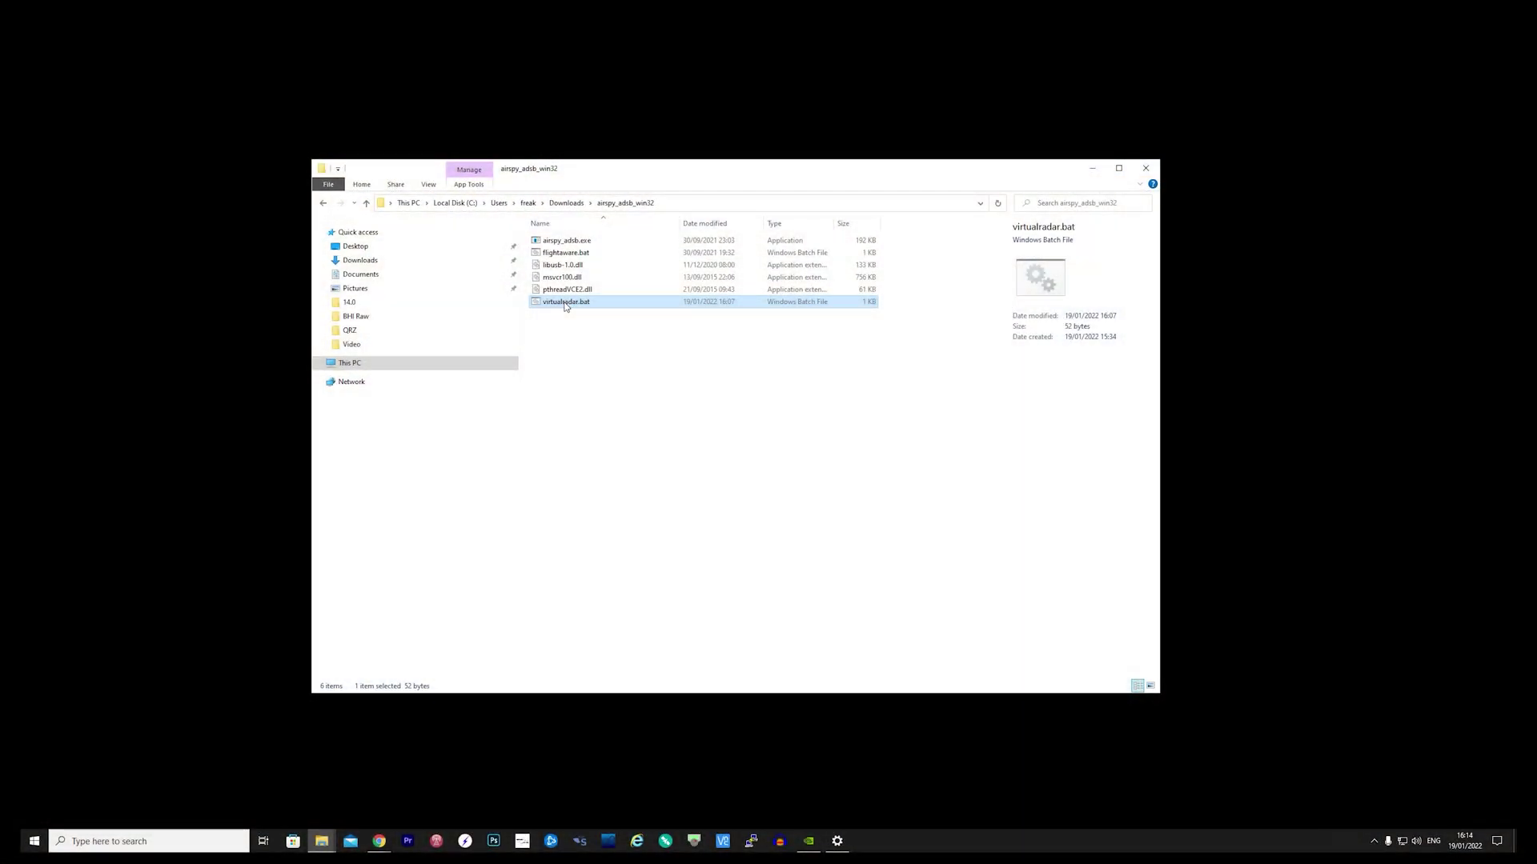
pyautogui.doubleClick(565, 304)
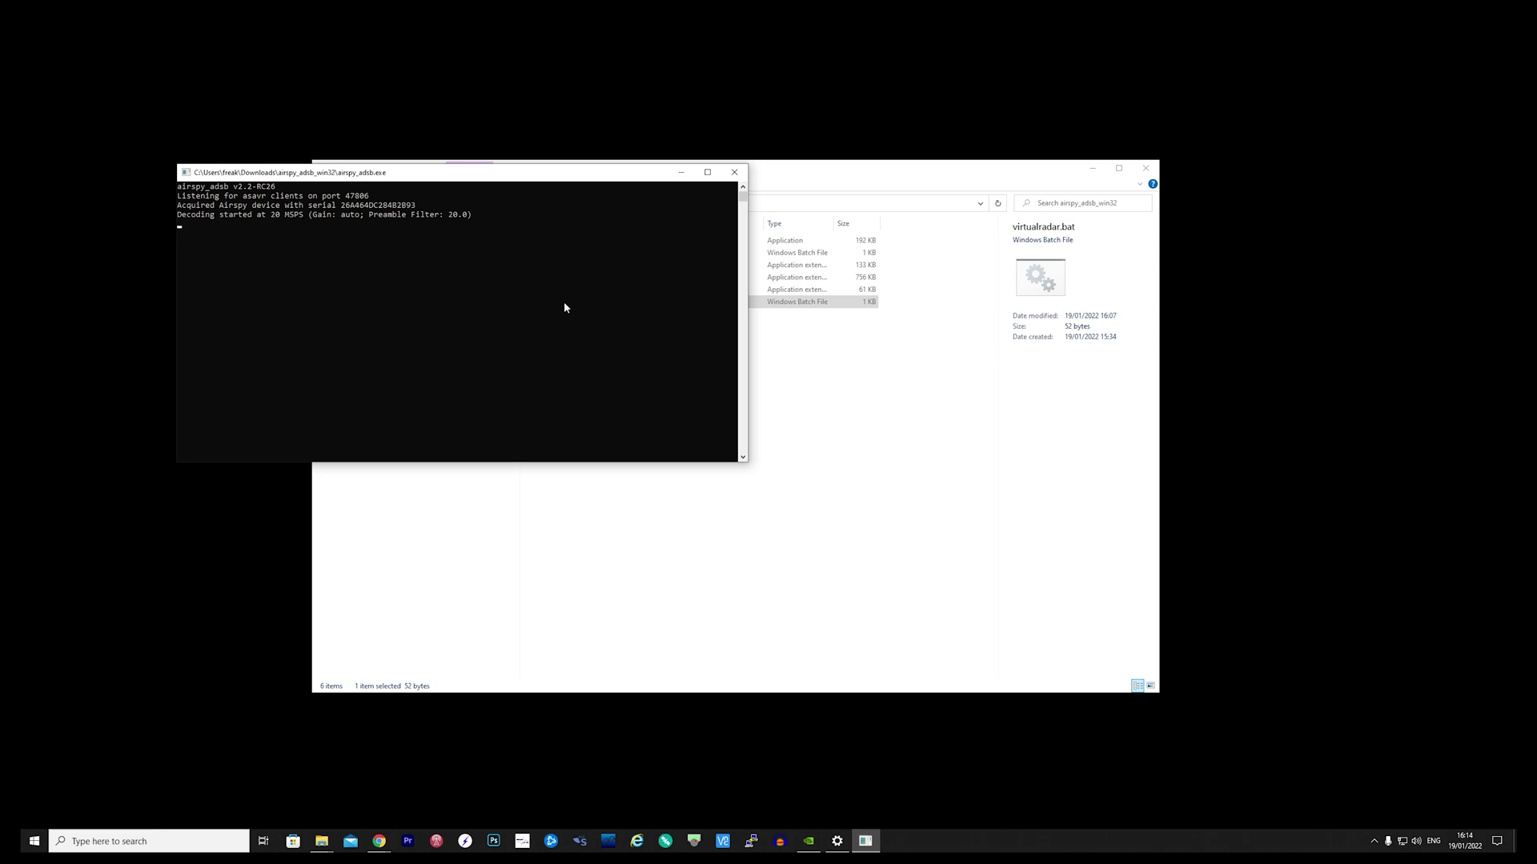
# Minimise File Explorer, launch Virtual Radar Server and place it beside the decoder console.
pyautogui.click(1092, 168)
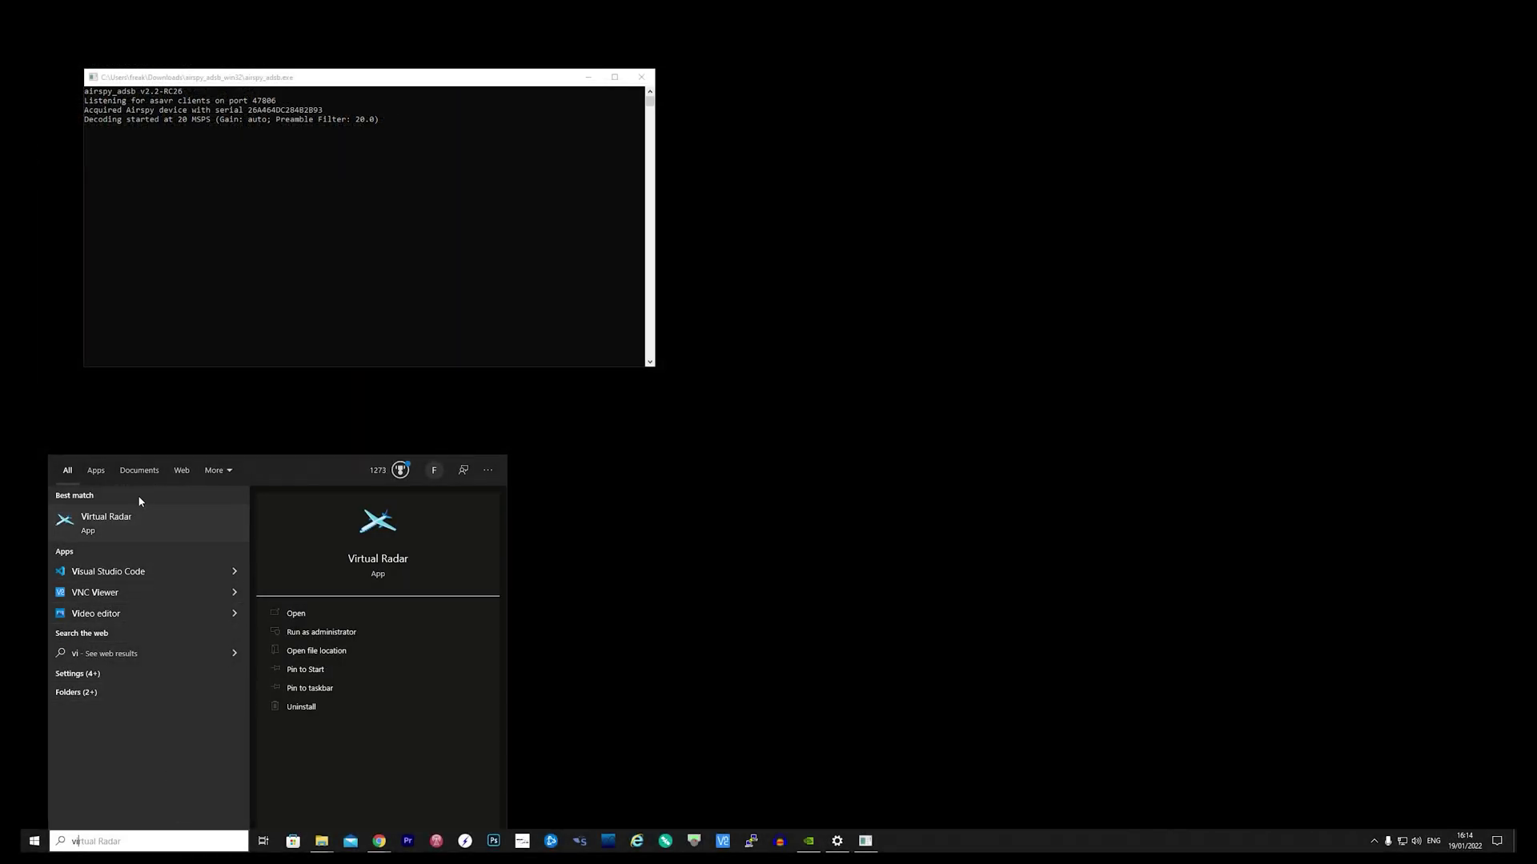
pyautogui.click(136, 517)
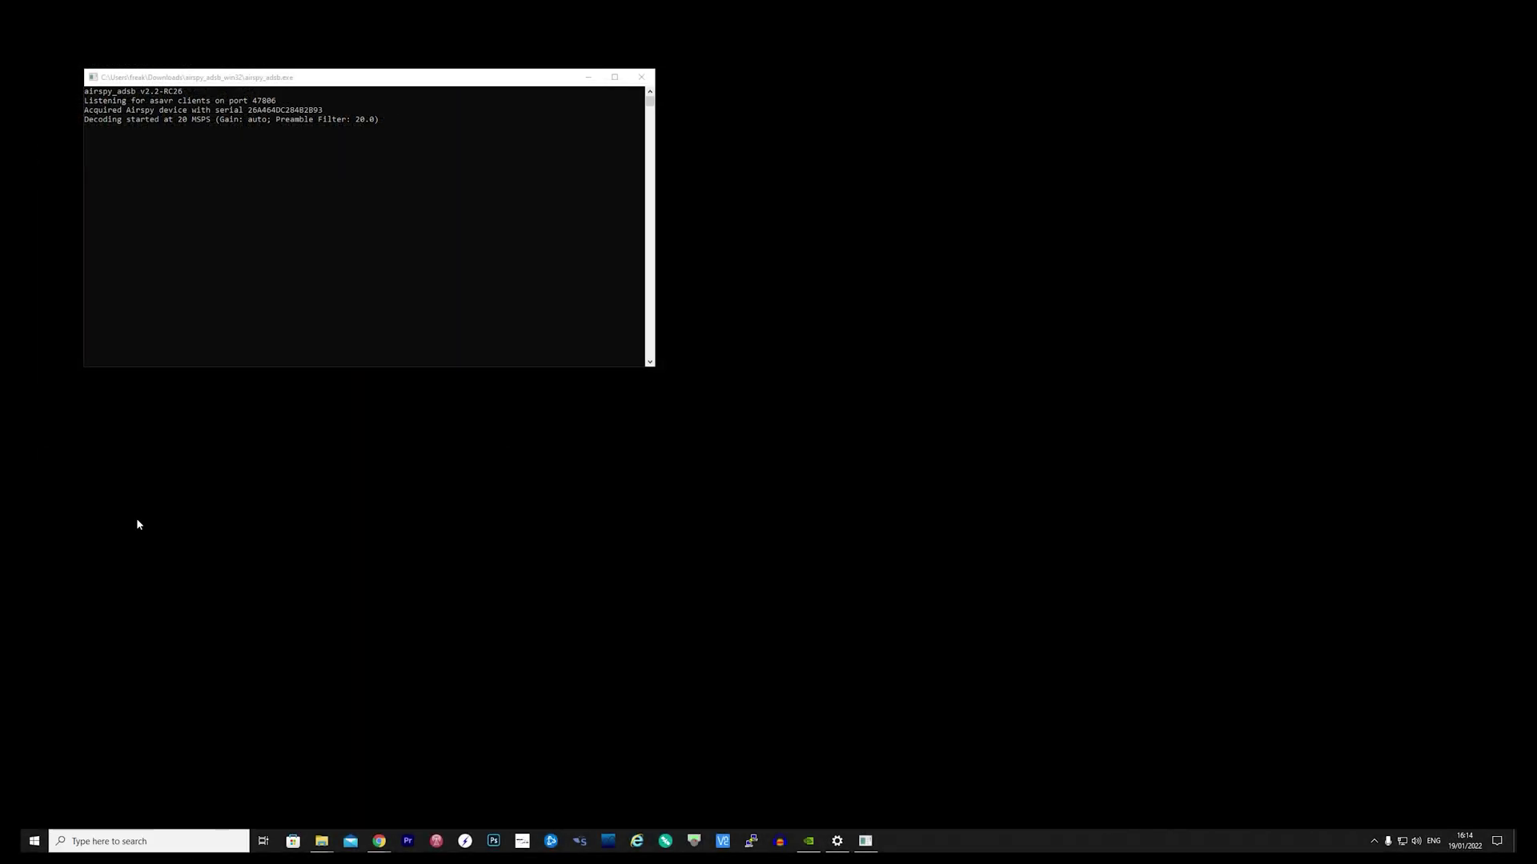
pyautogui.moveTo(350, 191); pyautogui.dragTo(808, 83)
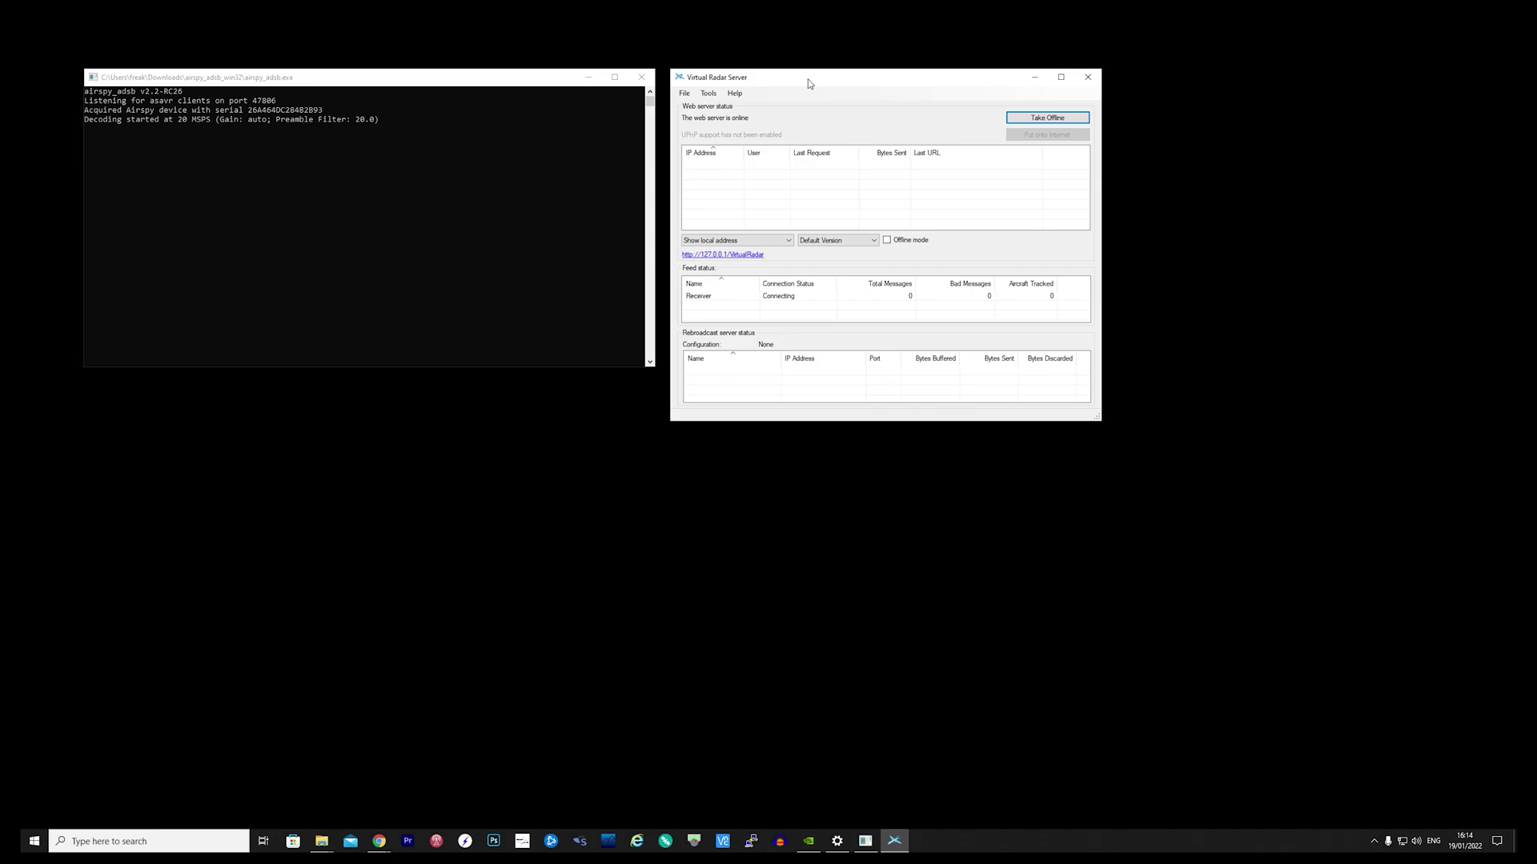
# Set the Receiver feed format to AVR or Beast Raw Feed, port 47806, and save the options.
pyautogui.click(710, 95)
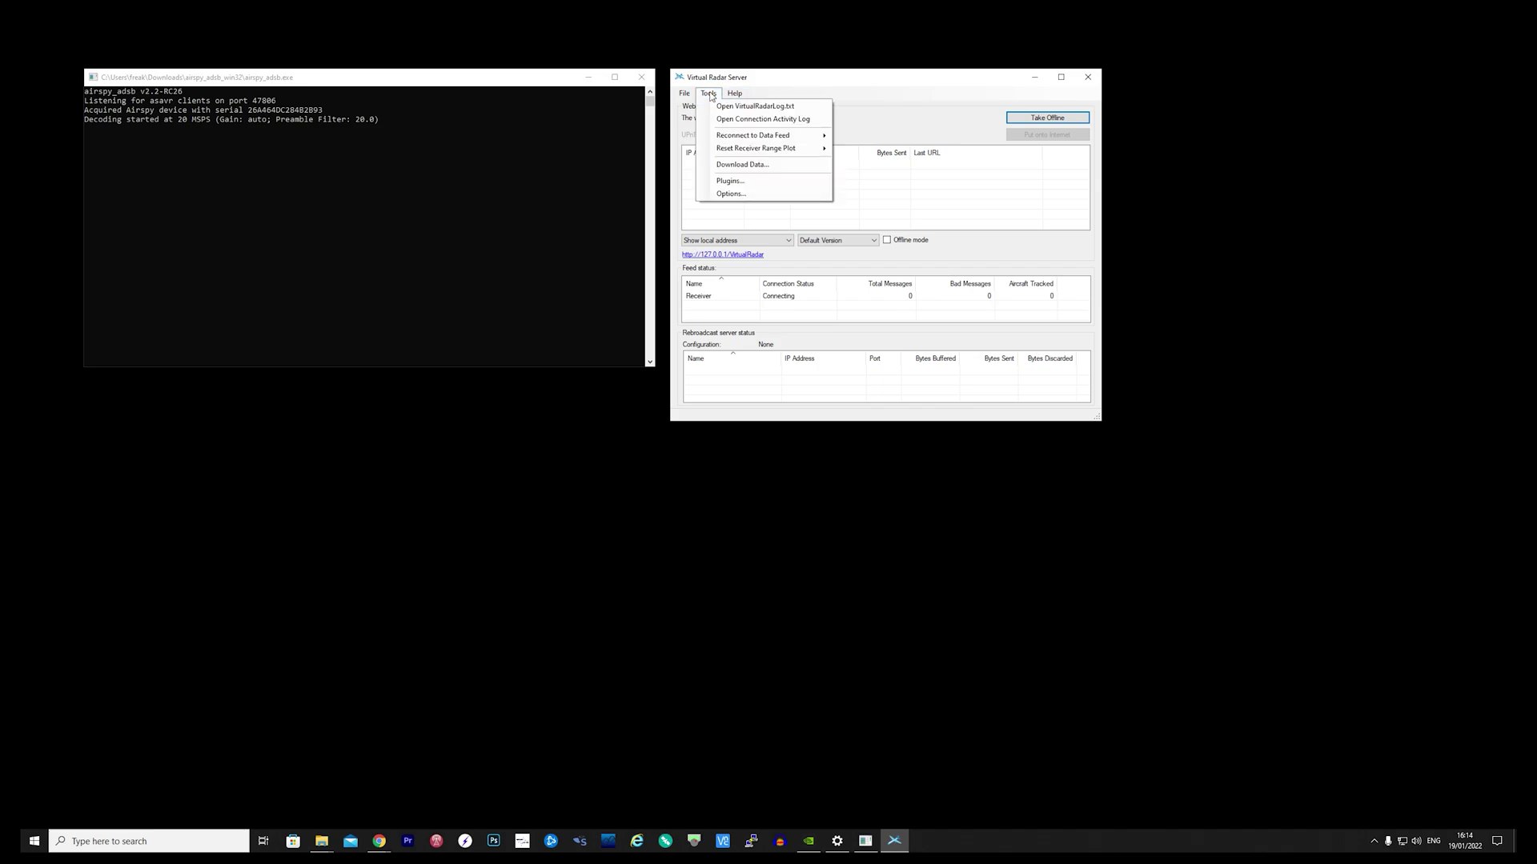
pyautogui.click(750, 196)
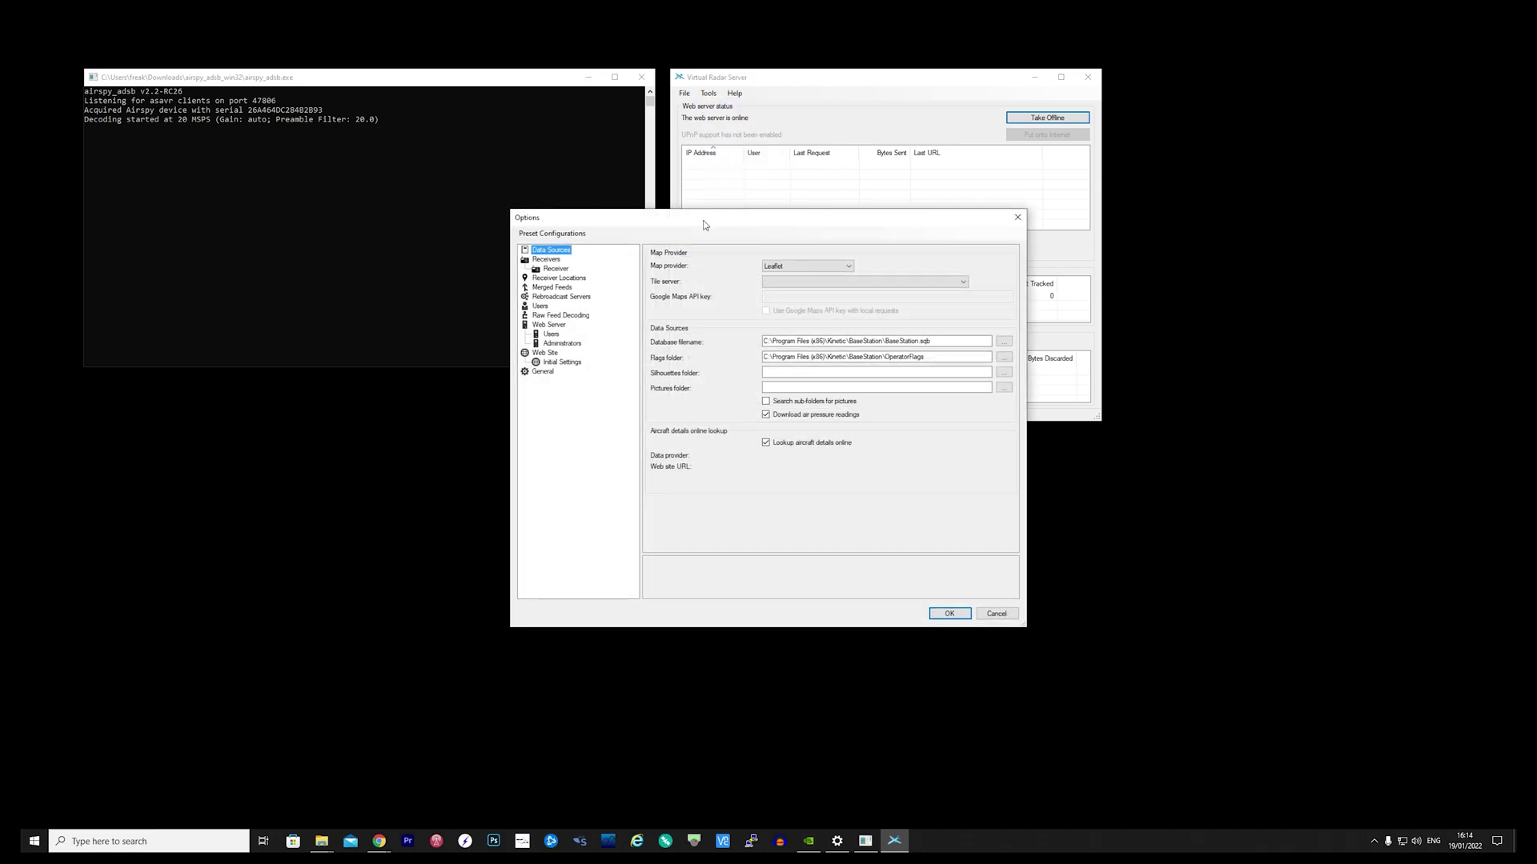
pyautogui.click(558, 269)
pyautogui.click(822, 286)
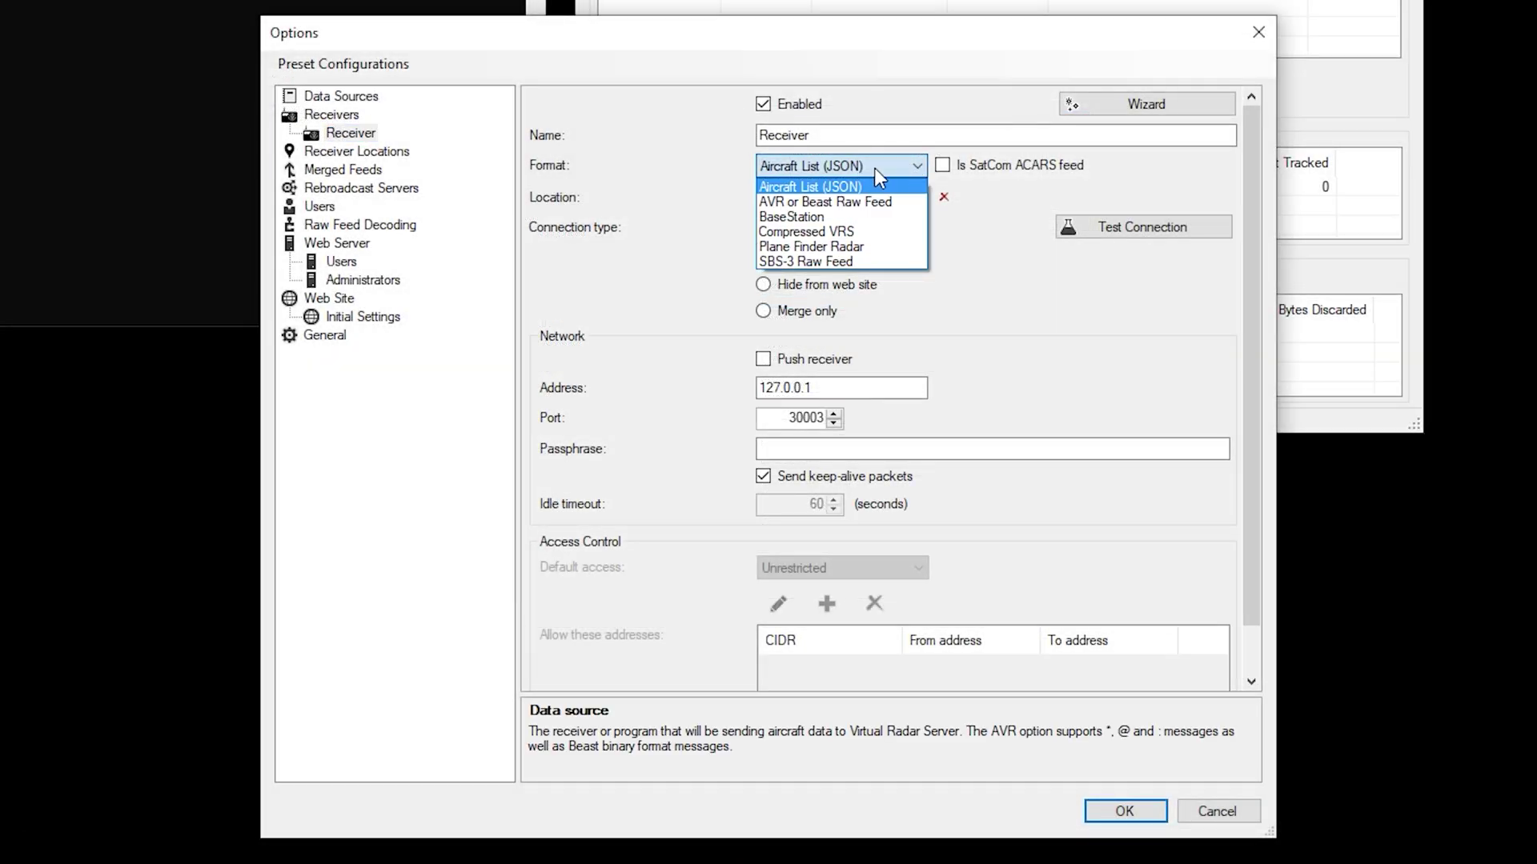
pyautogui.click(841, 202)
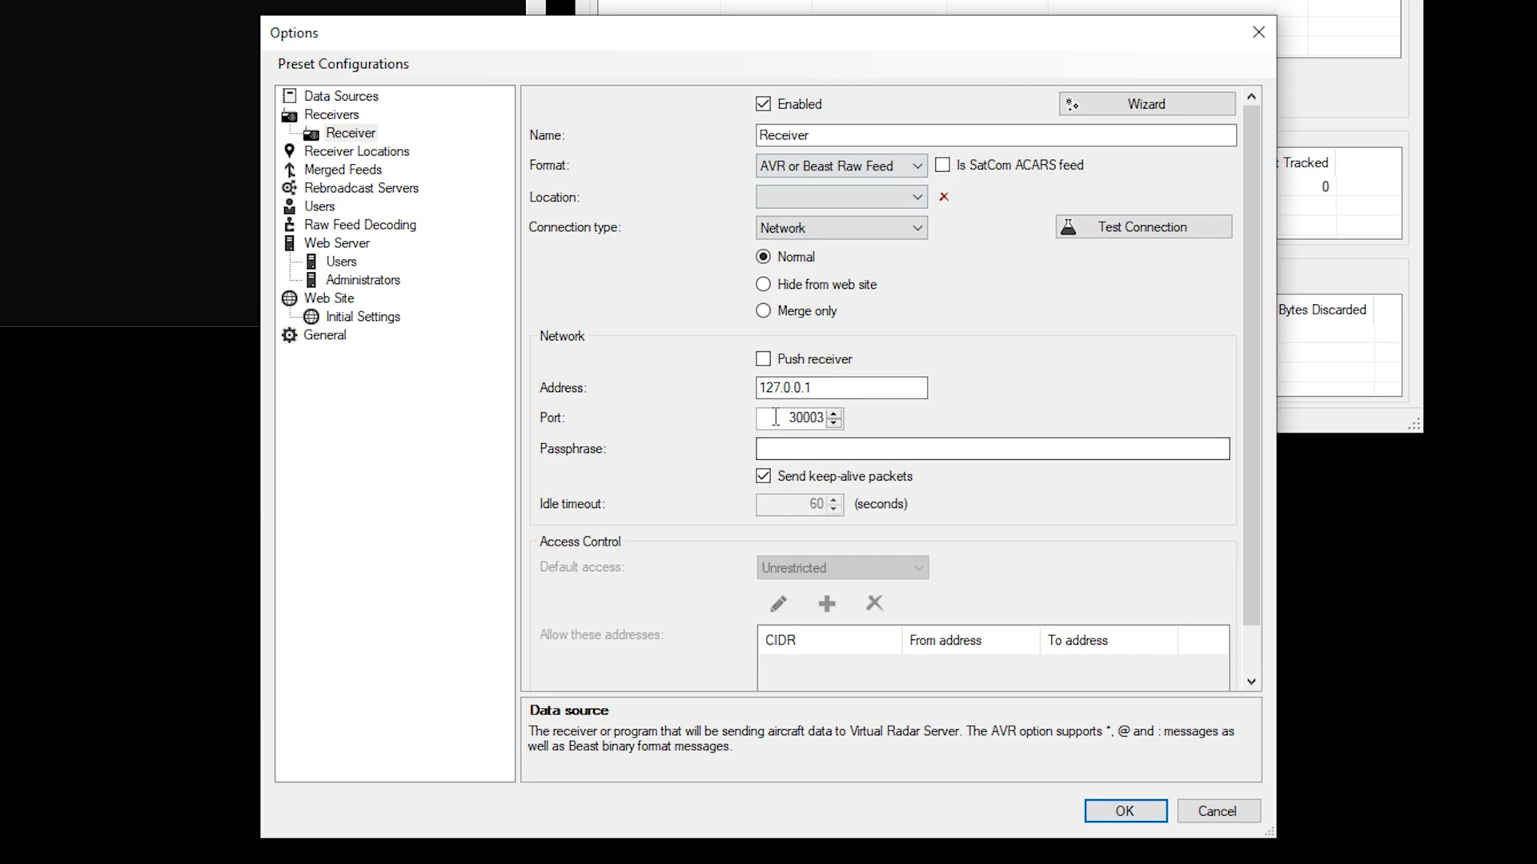
pyautogui.doubleClick(804, 417)
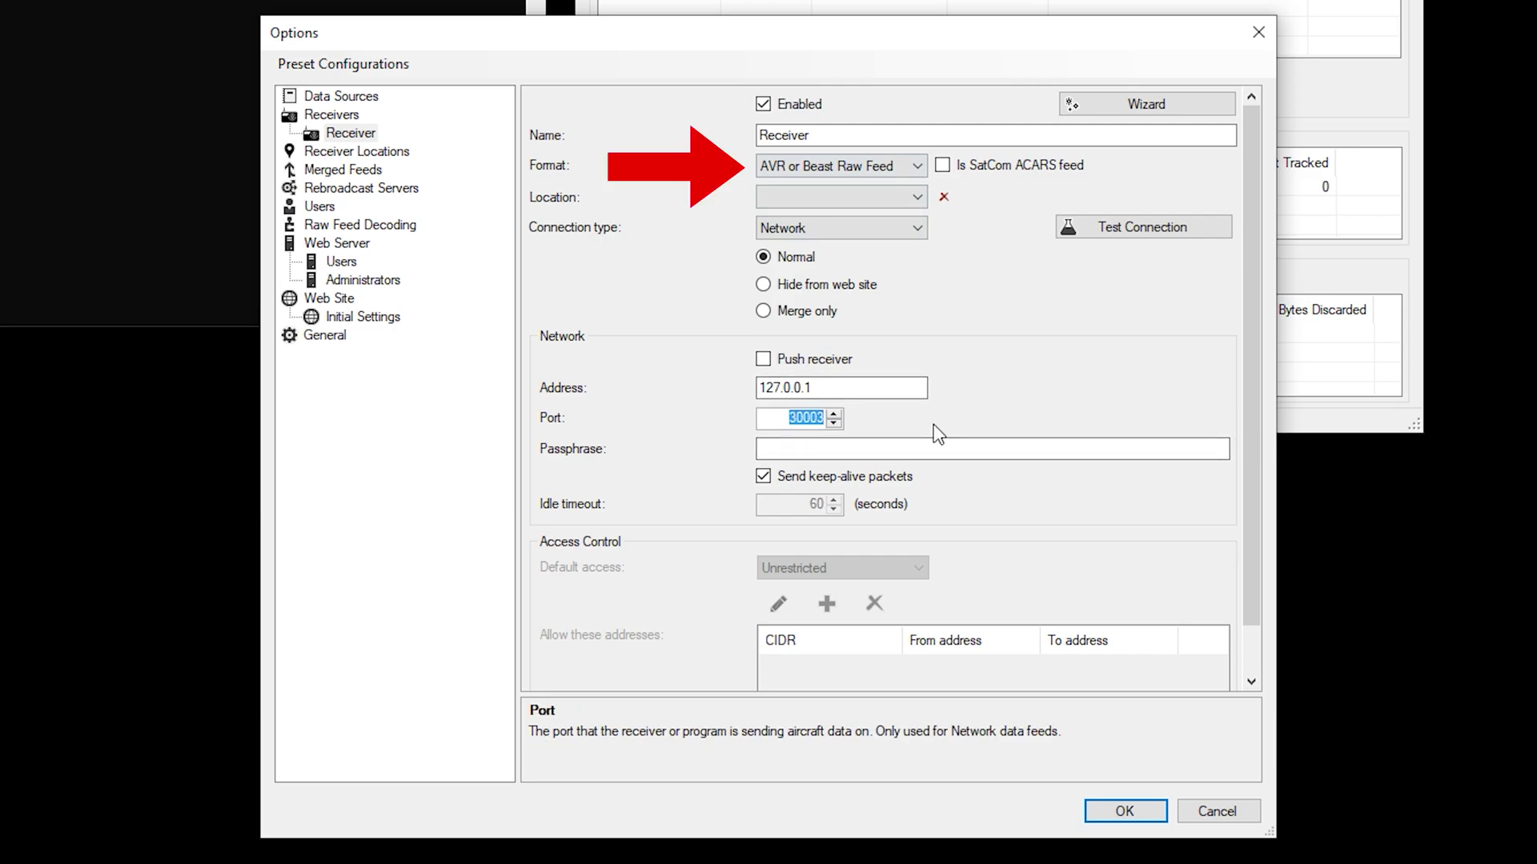
pyautogui.write('47806')
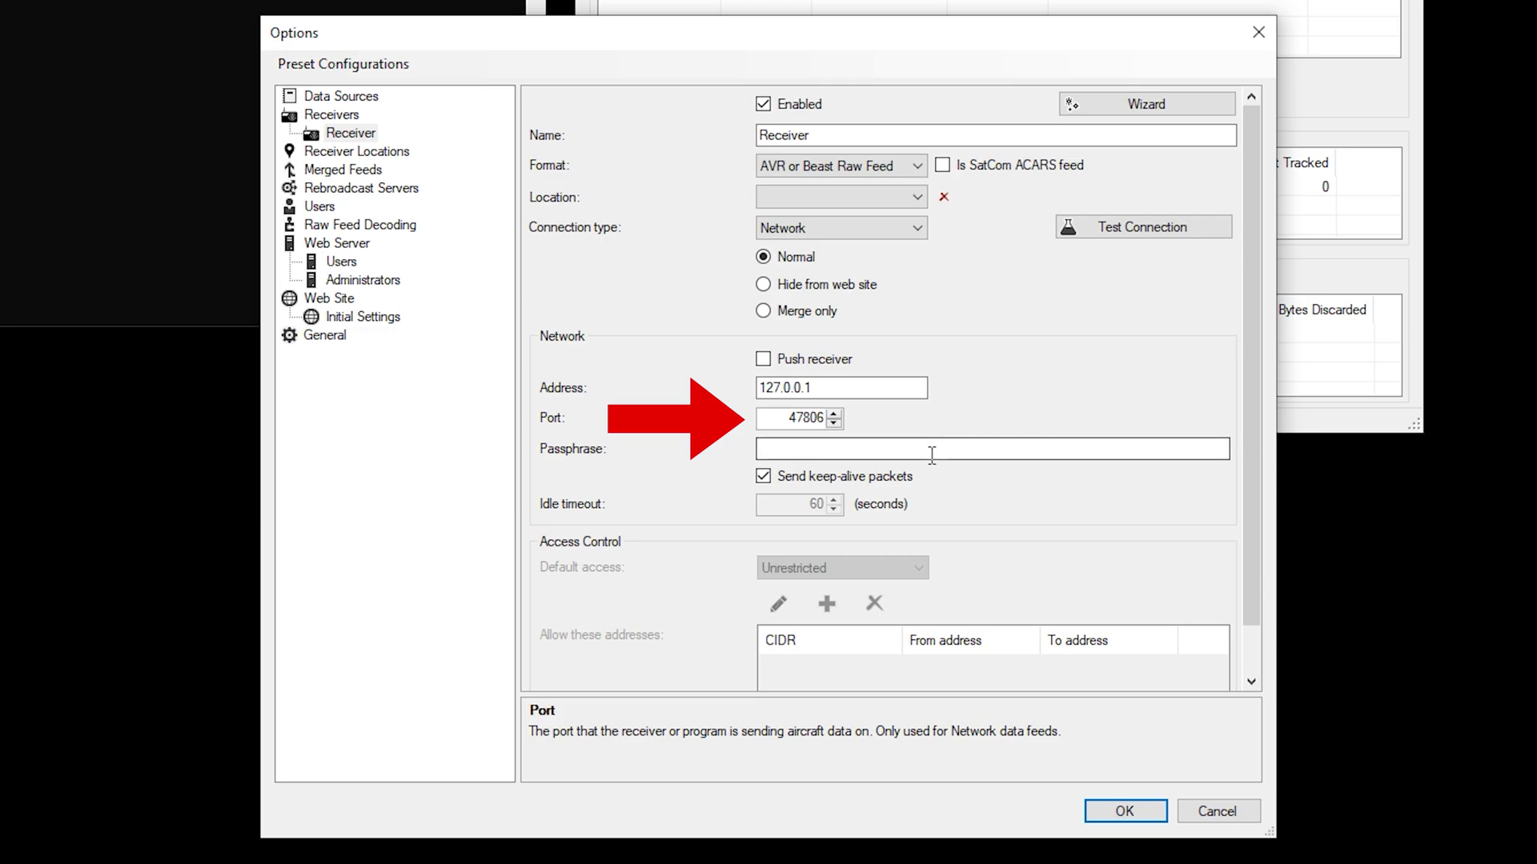
pyautogui.click(1112, 819)
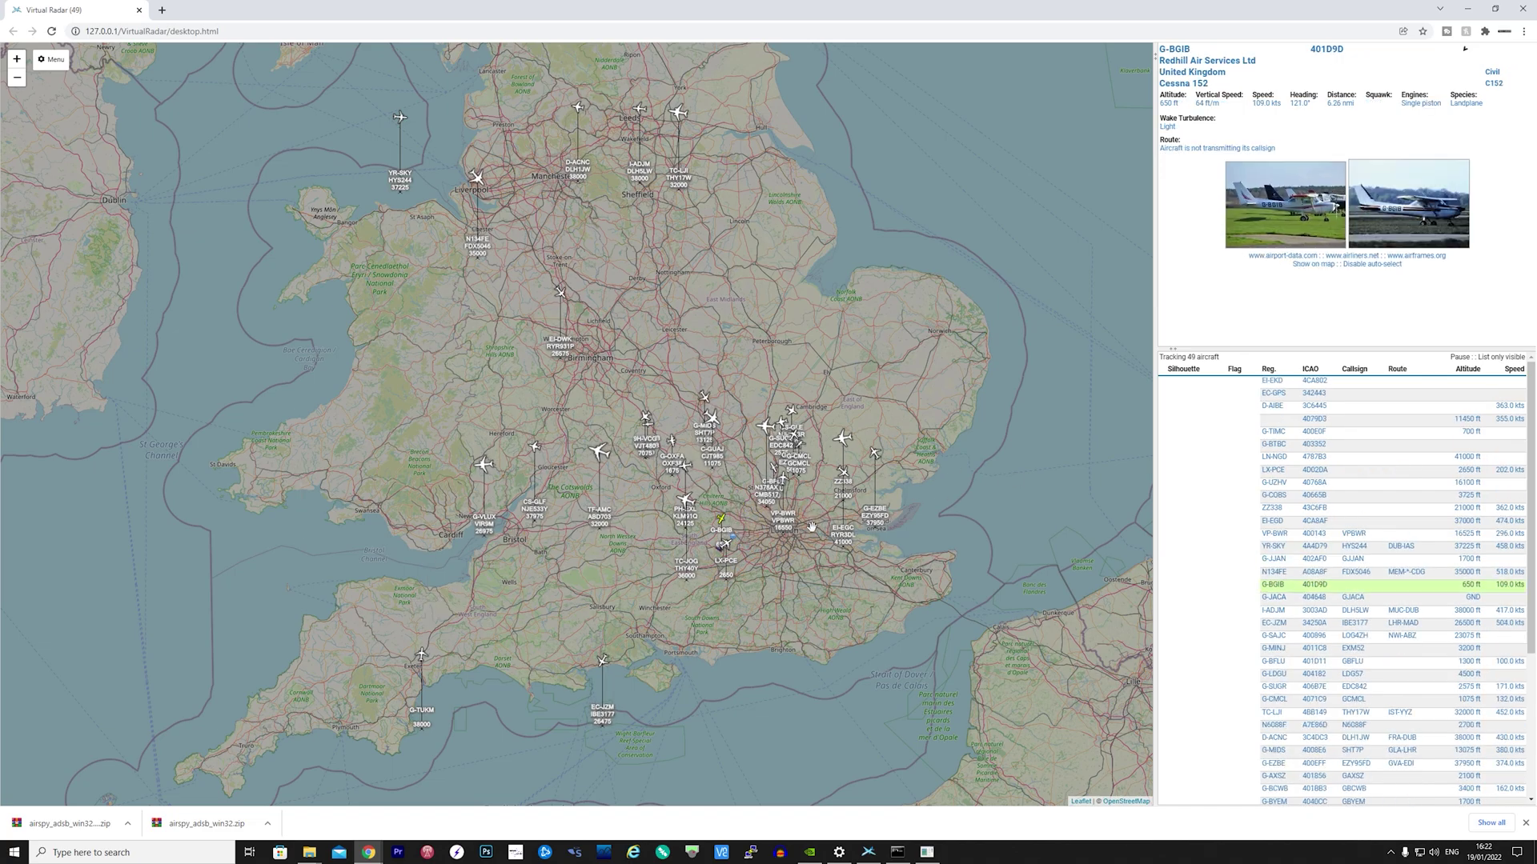
# Centre the map on south-east England, view Audio settings, and show details for PH-EXL and TC-JOG.
pyautogui.scroll(1, 813, 569)
pyautogui.moveTo(812, 567); pyautogui.dragTo(771, 509)
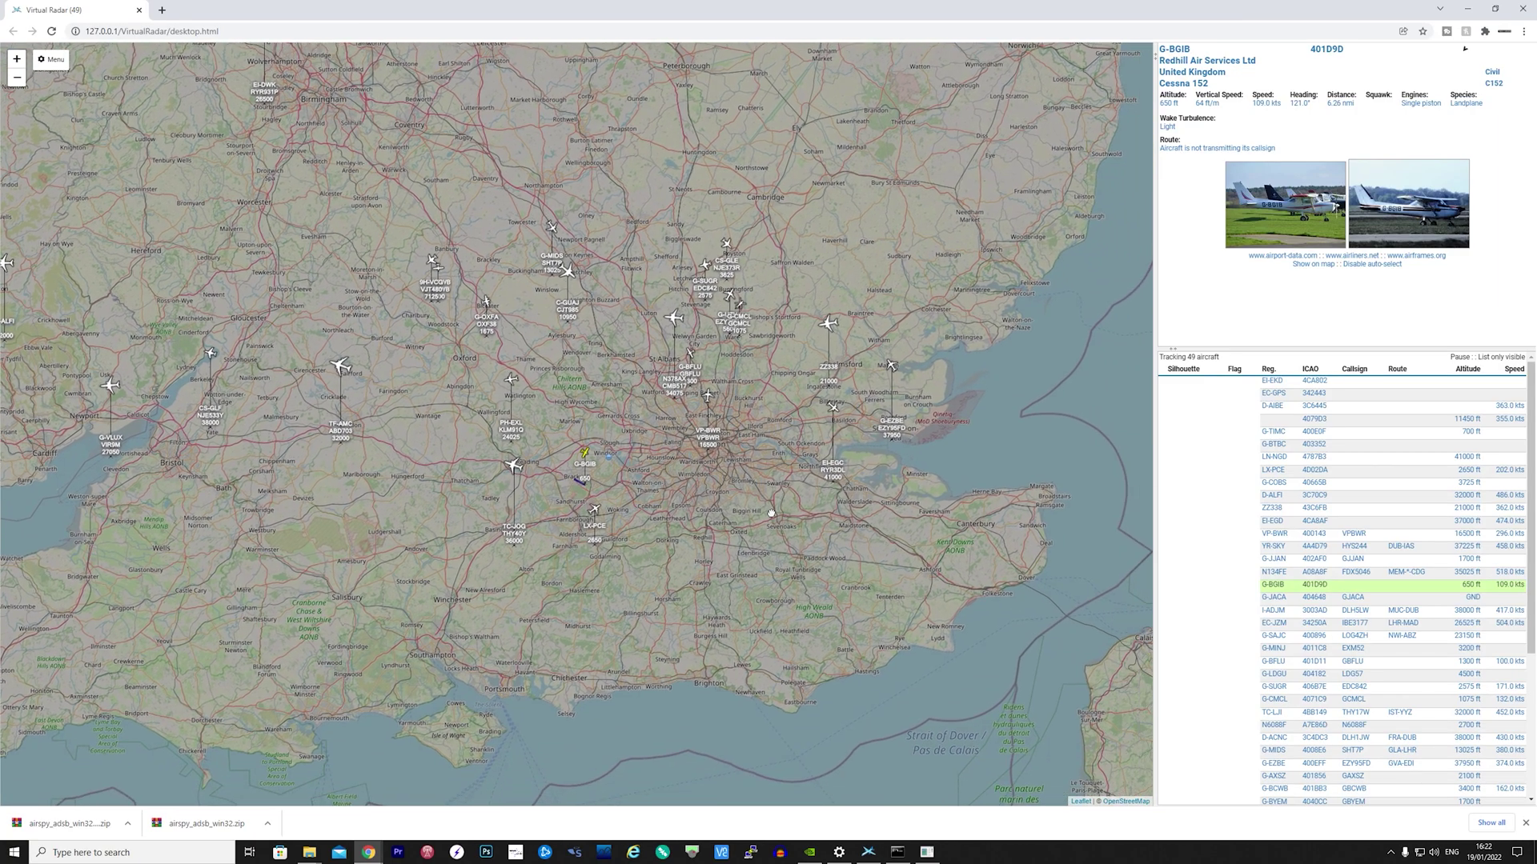
pyautogui.click(44, 66)
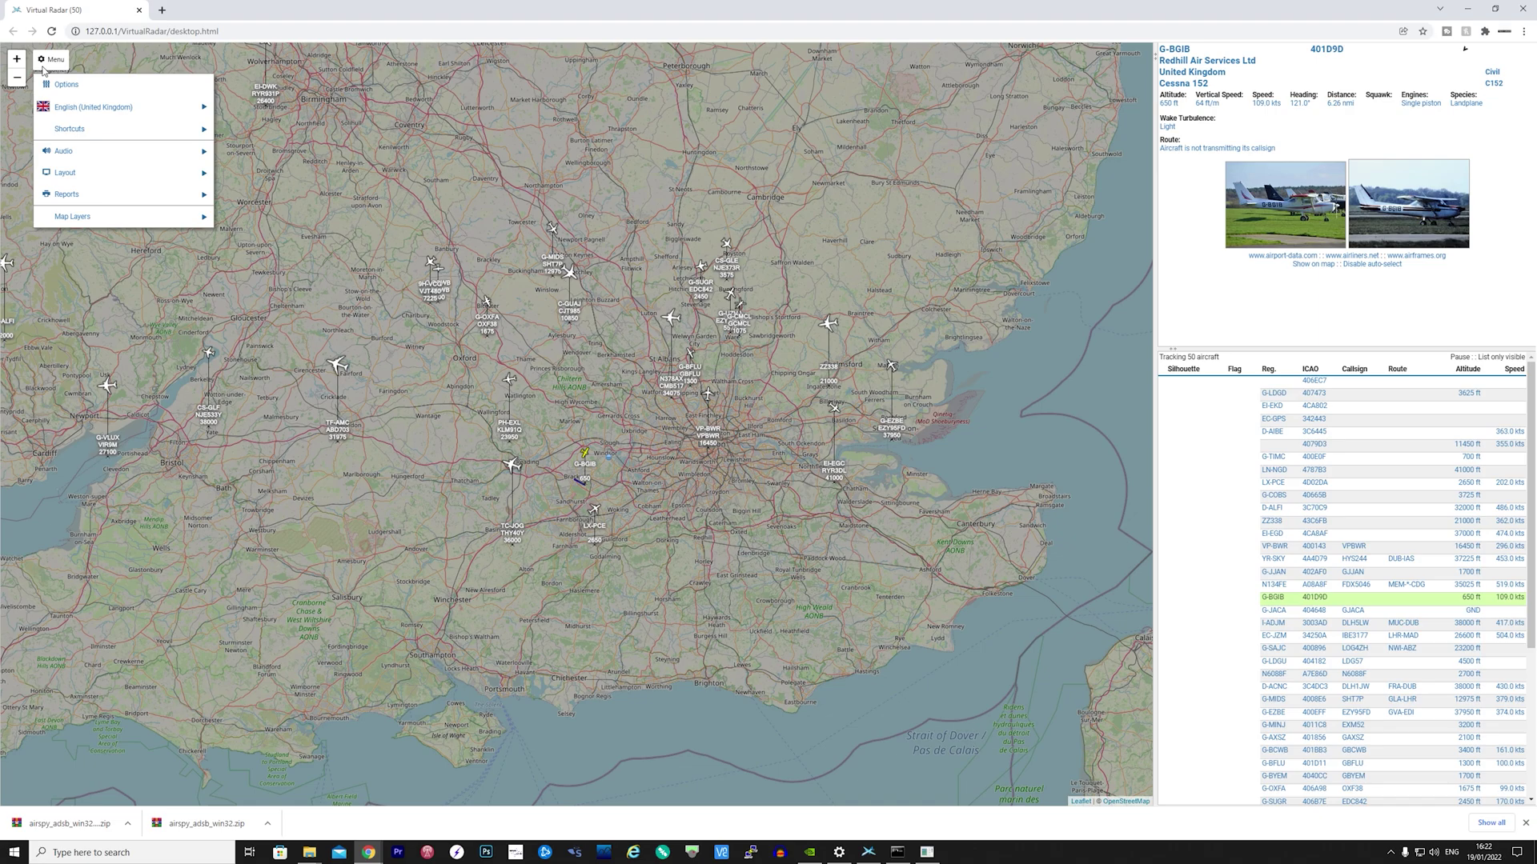
pyautogui.click(61, 152)
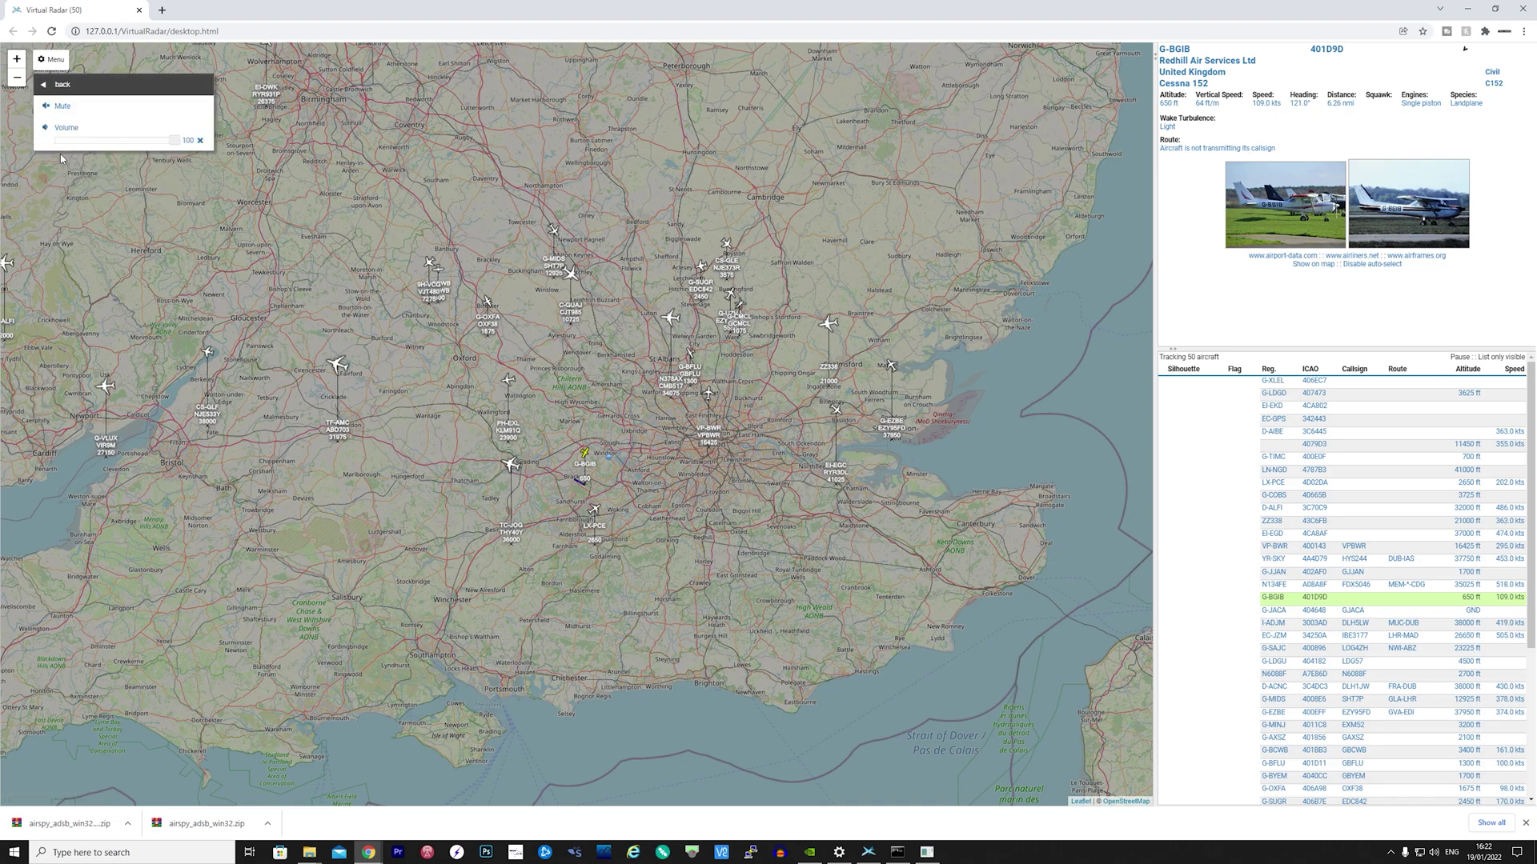
pyautogui.click(52, 64)
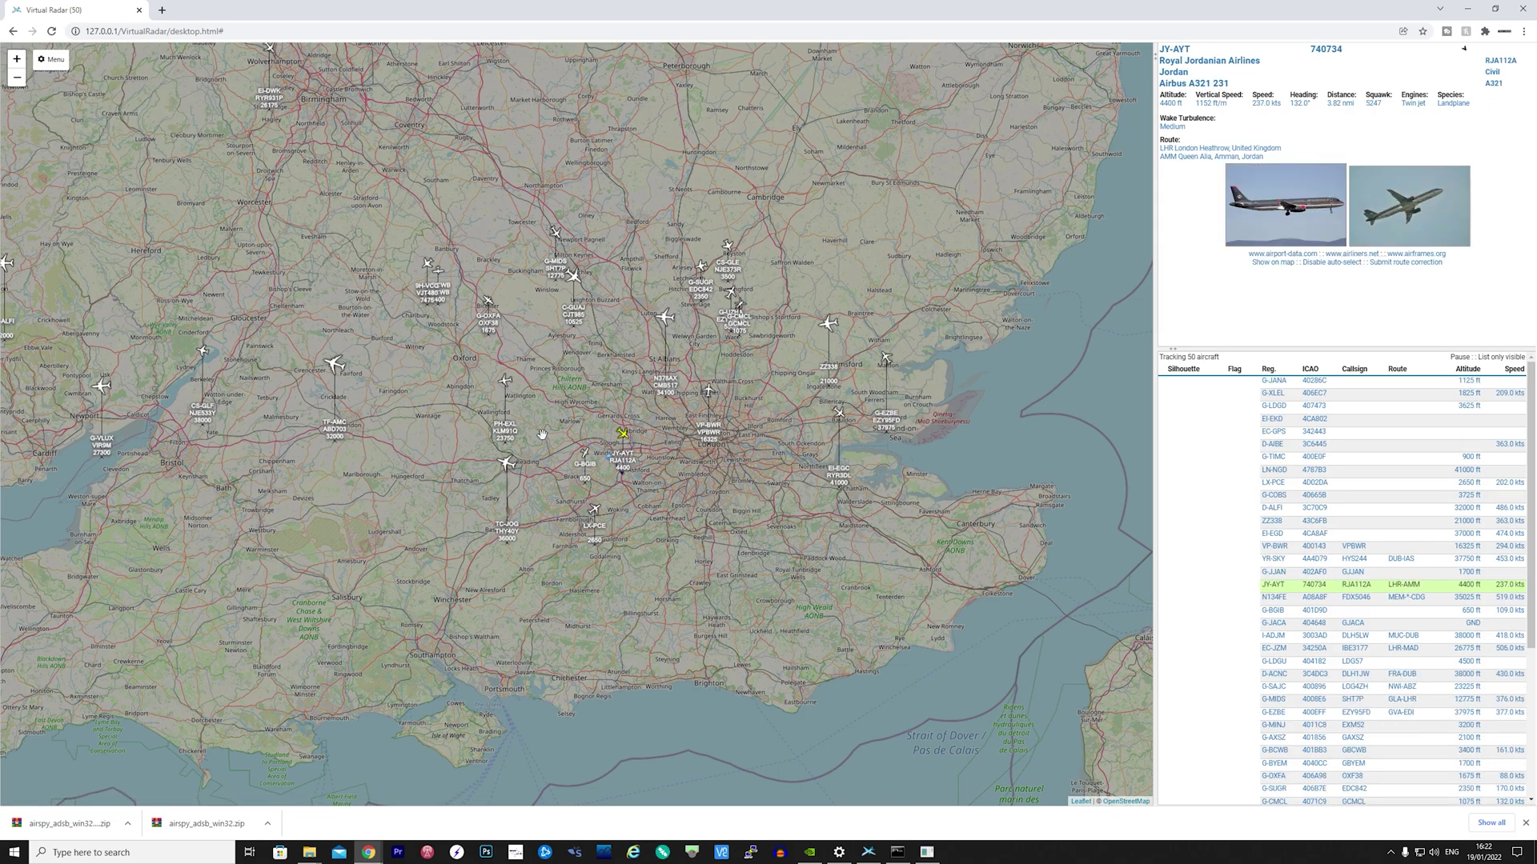
pyautogui.click(503, 386)
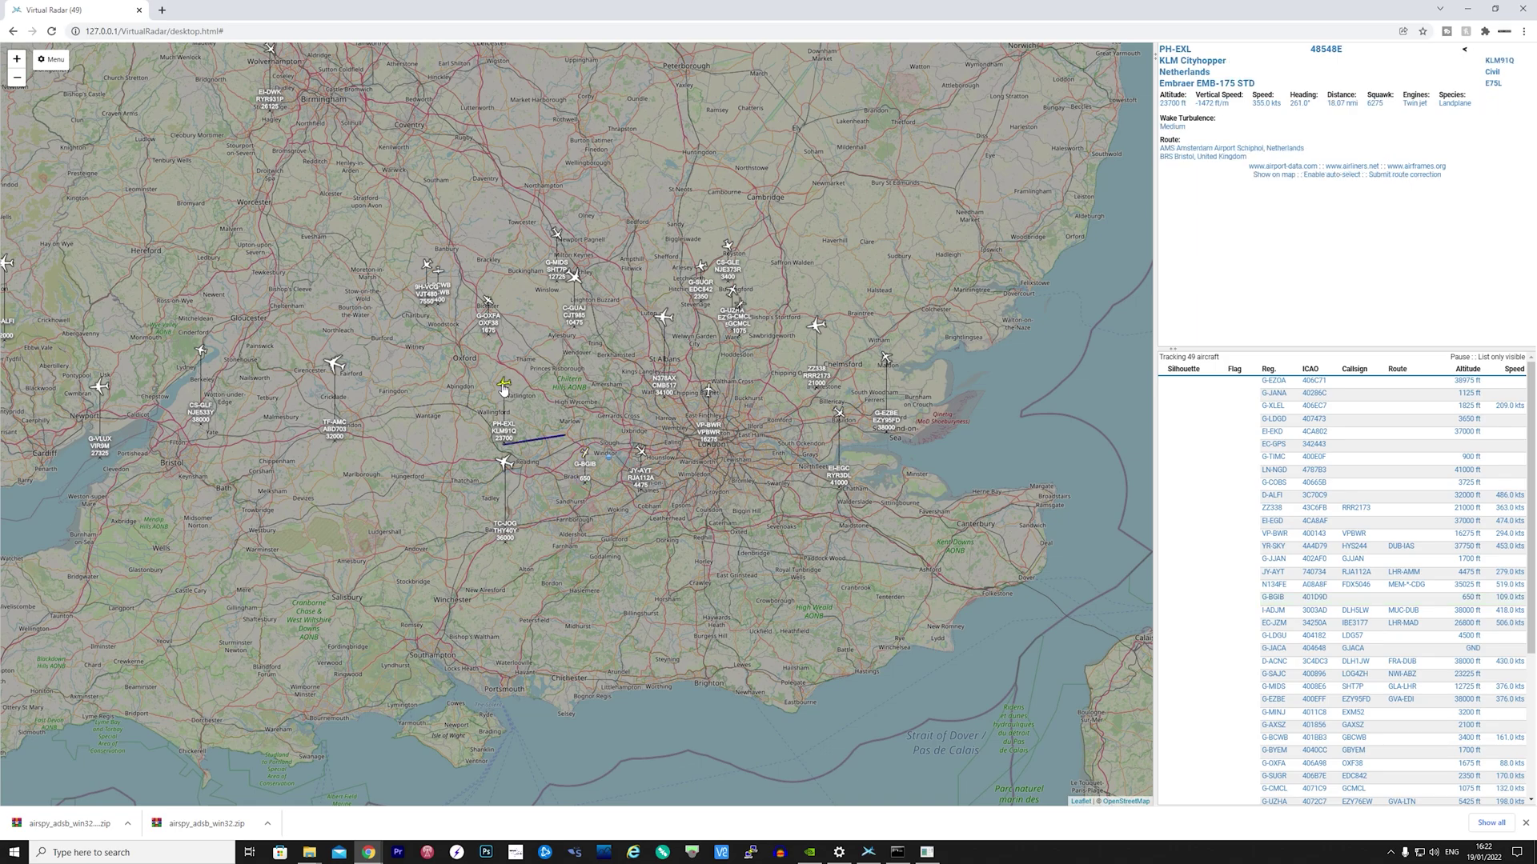
pyautogui.click(503, 464)
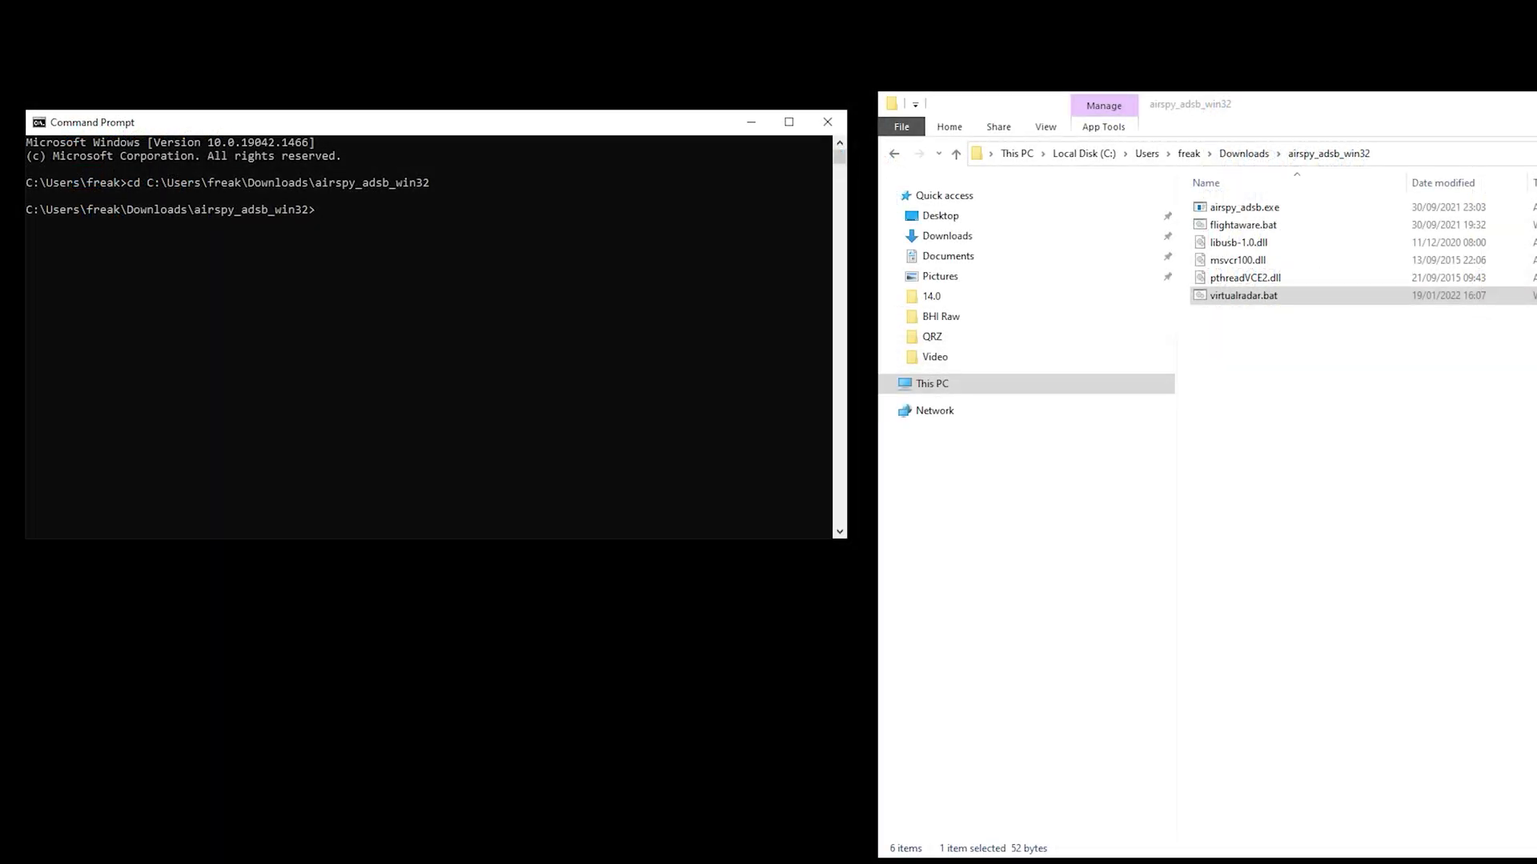
# Run airspy_adsb -h to list the decoder's options and AVR, ASAVR and Beast output formats.
pyautogui.write('airspy_adsb')
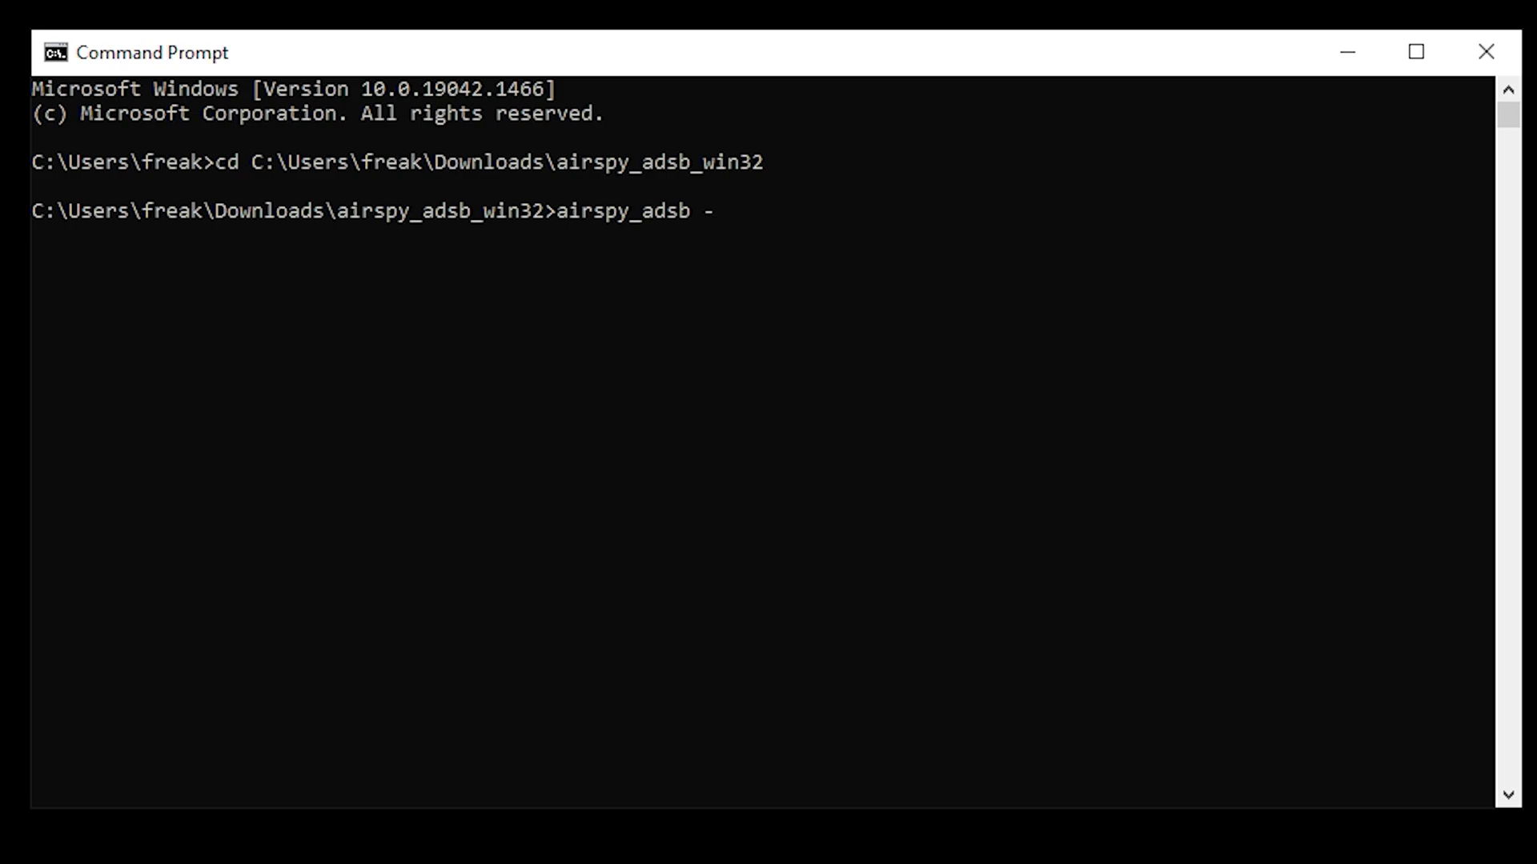
pyautogui.write('h')
pyautogui.press('Return')
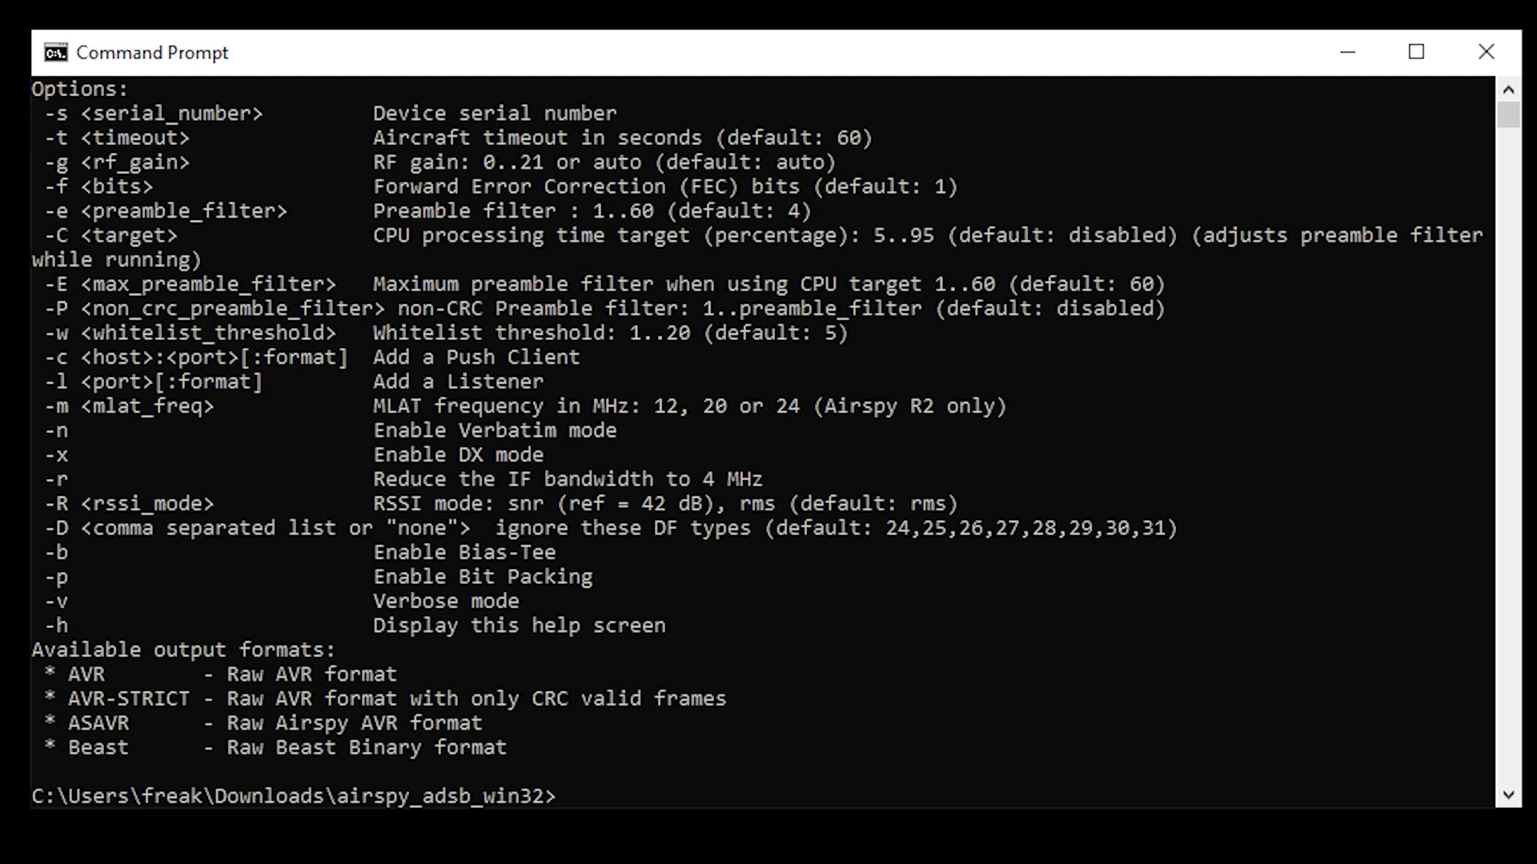